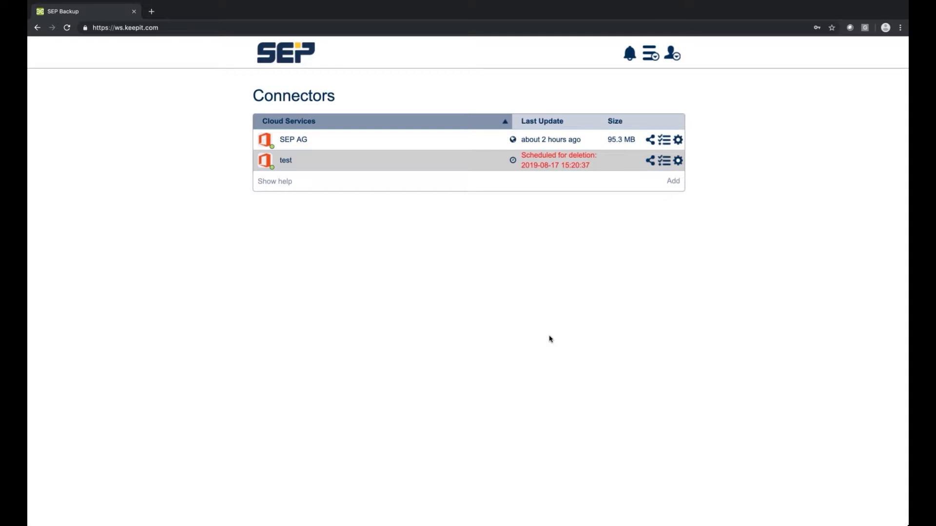
Step: Open the actions menu for the SEP AG connector
{"action": "left_click", "coordinate": [678, 141]}
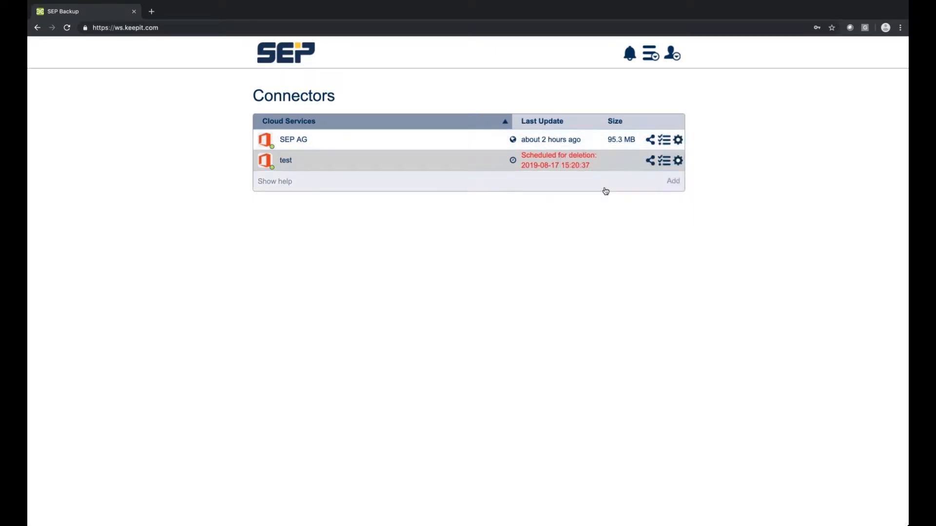
Step: Open SEP AG's configuration and load the Office 365 user list
{"action": "left_click", "coordinate": [605, 189]}
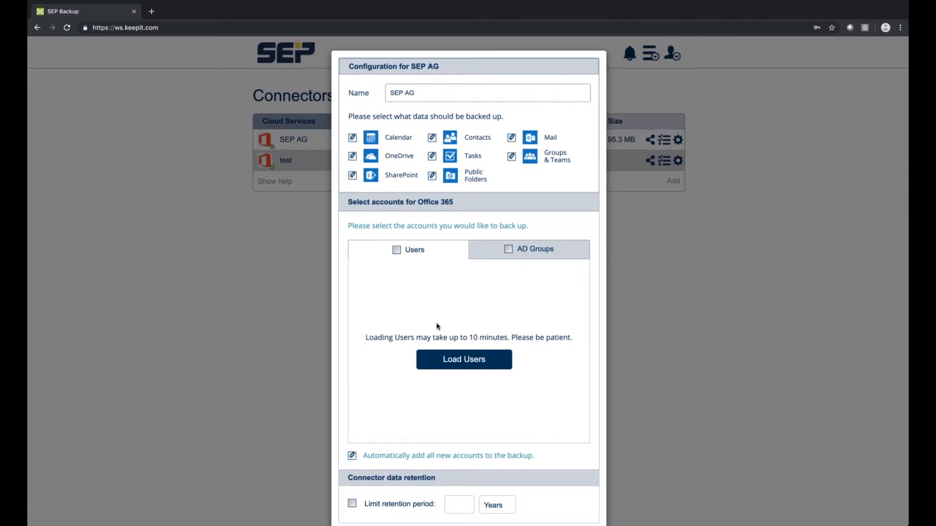
{"action": "left_click", "coordinate": [396, 249]}
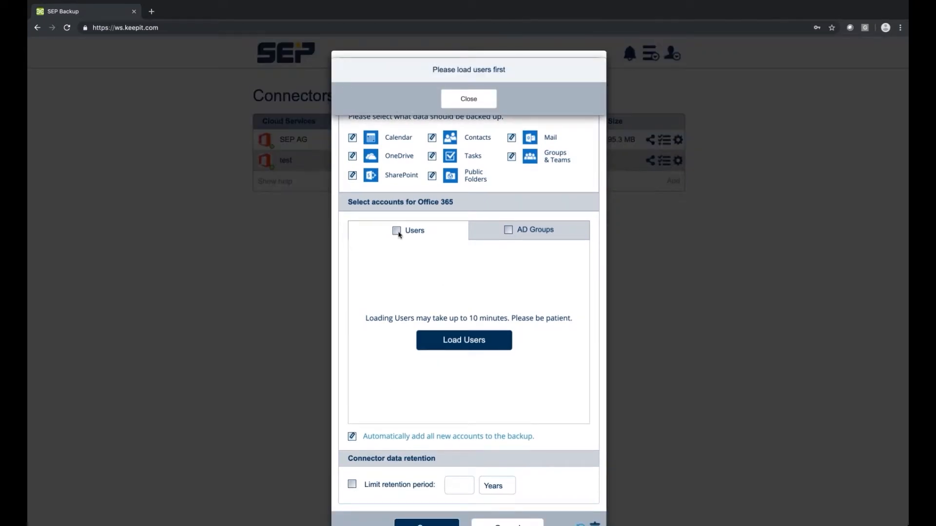
{"action": "left_click", "coordinate": [467, 342]}
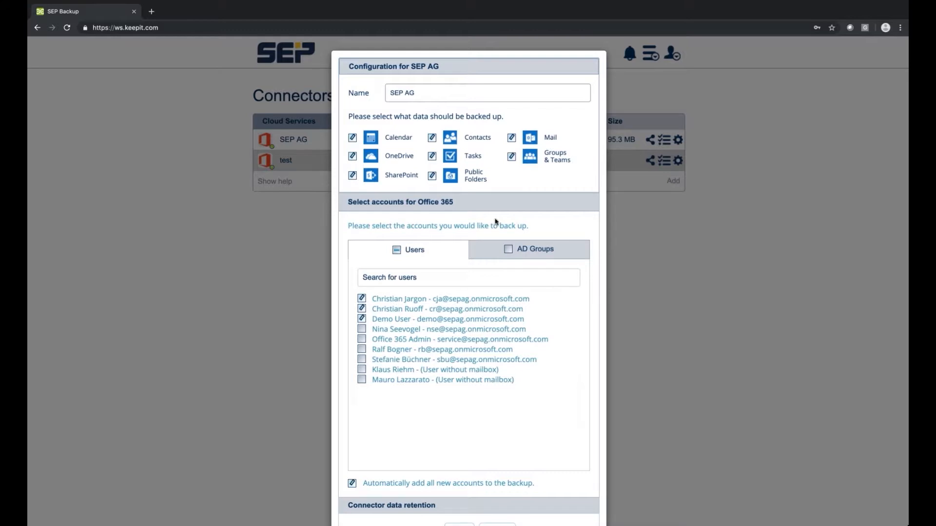
Step: Limit SEP AG's retention to 5 years, save with password confirmation, then start a new connector
{"action": "scroll", "coordinate": [490, 242], "scroll_direction": "down", "scroll_amount": 2}
{"action": "left_click", "coordinate": [352, 480]}
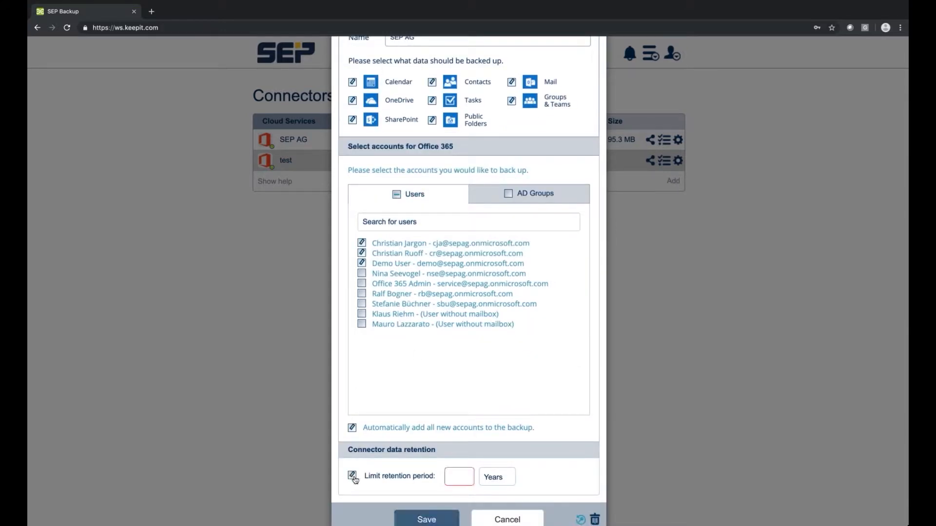
{"action": "left_click", "coordinate": [467, 478]}
{"action": "type", "text": "4"}
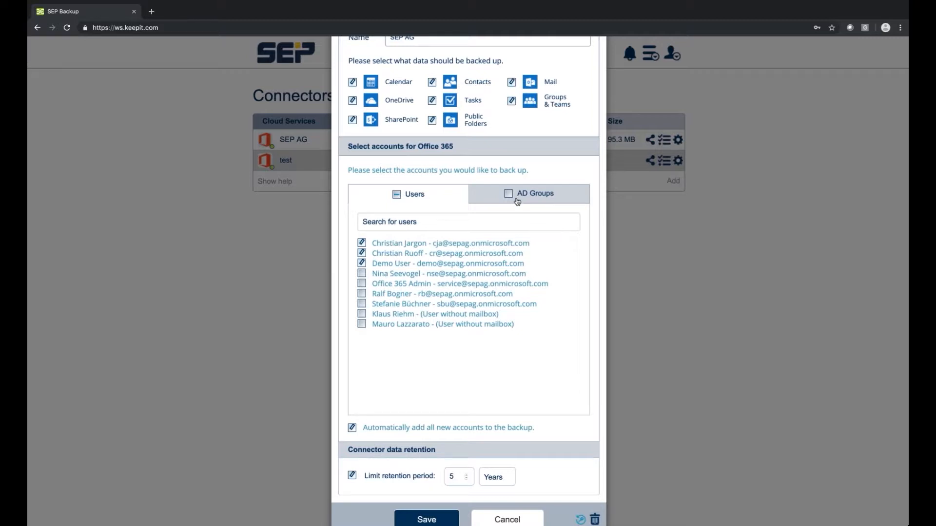
{"action": "scroll", "coordinate": [498, 229], "scroll_direction": "up", "scroll_amount": 1}
{"action": "scroll", "coordinate": [480, 293], "scroll_direction": "down", "scroll_amount": 1}
{"action": "left_click", "coordinate": [442, 519]}
{"action": "left_click", "coordinate": [429, 203]}
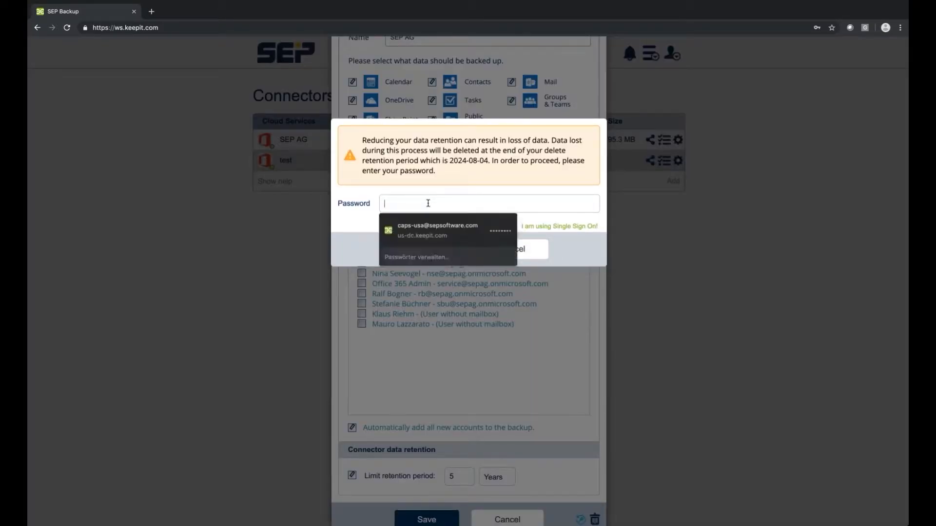
{"action": "type", "text": "••••••••"}
{"action": "key", "text": "Return"}
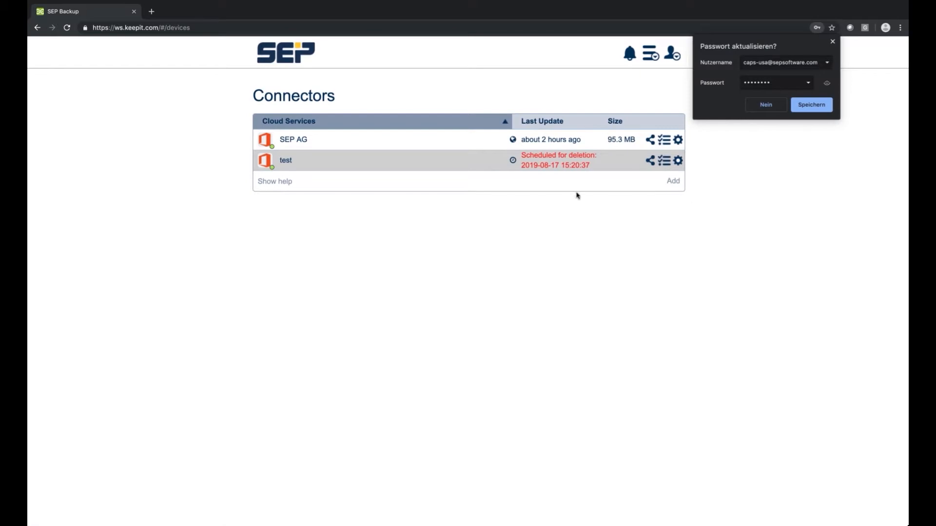
{"action": "left_click", "coordinate": [772, 111]}
{"action": "left_click", "coordinate": [674, 181]}
Step: Create a new Office 365 connector named Retention2
{"action": "left_click", "coordinate": [616, 222]}
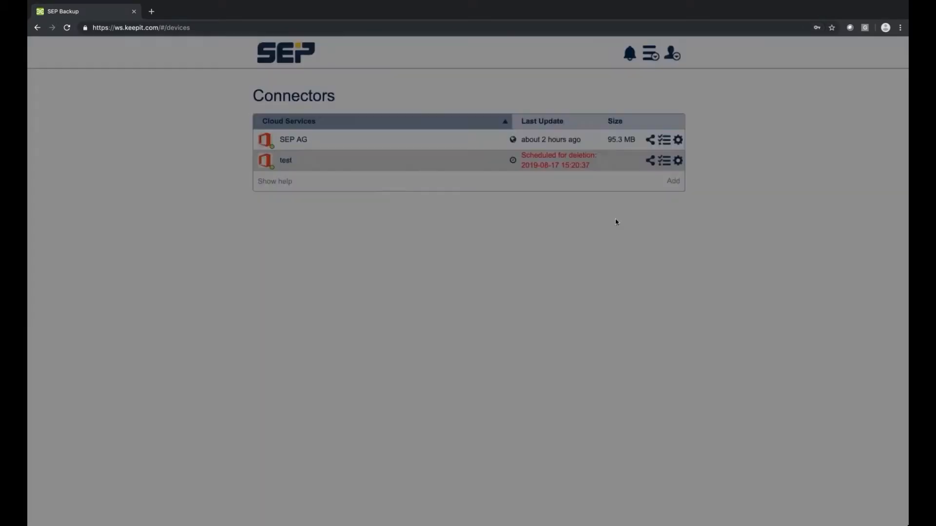
{"action": "left_click", "coordinate": [413, 90]}
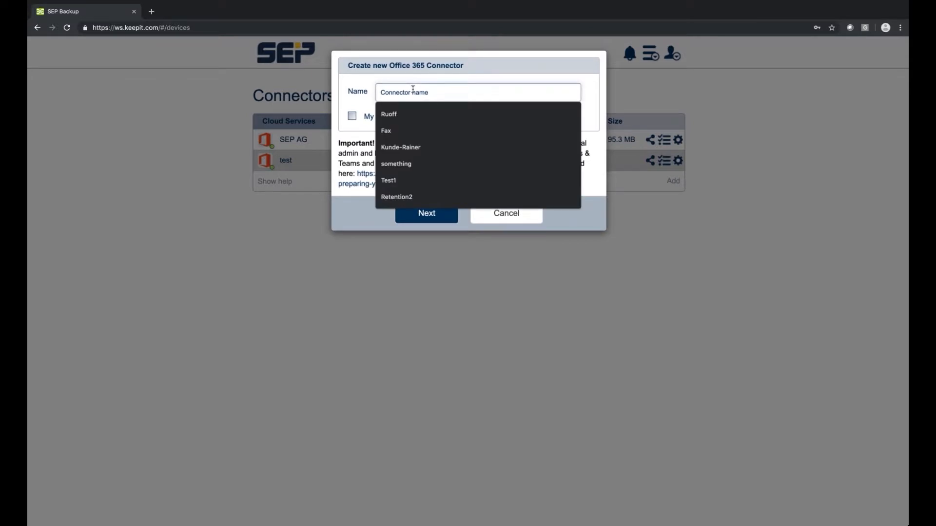
{"action": "type", "text": "Re"}
{"action": "left_click", "coordinate": [417, 117]}
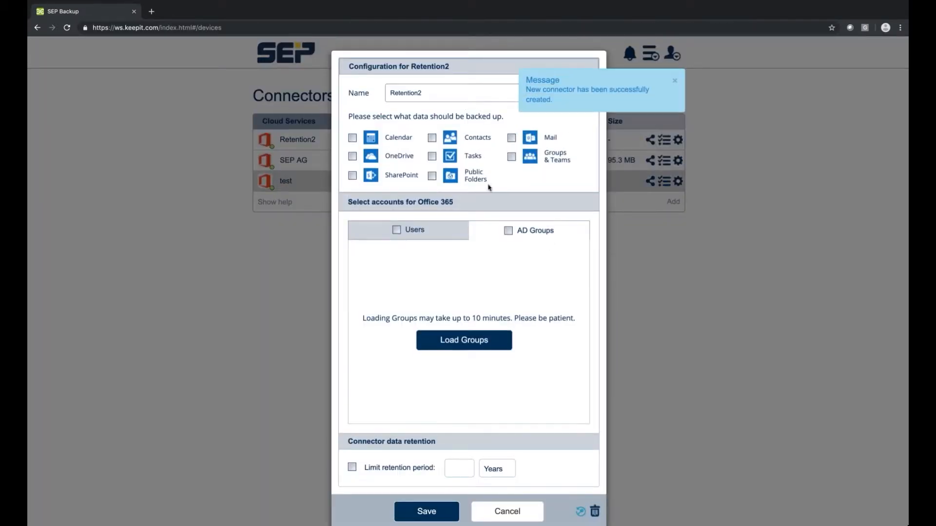
Step: Load the Office 365 users and include two users in the Retention2 backup
{"action": "left_click", "coordinate": [467, 344]}
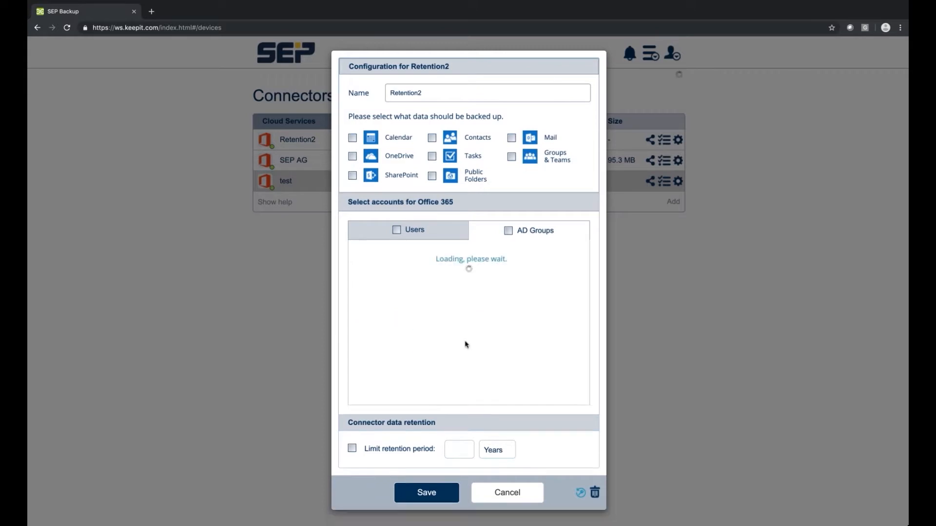
{"action": "left_click", "coordinate": [375, 279]}
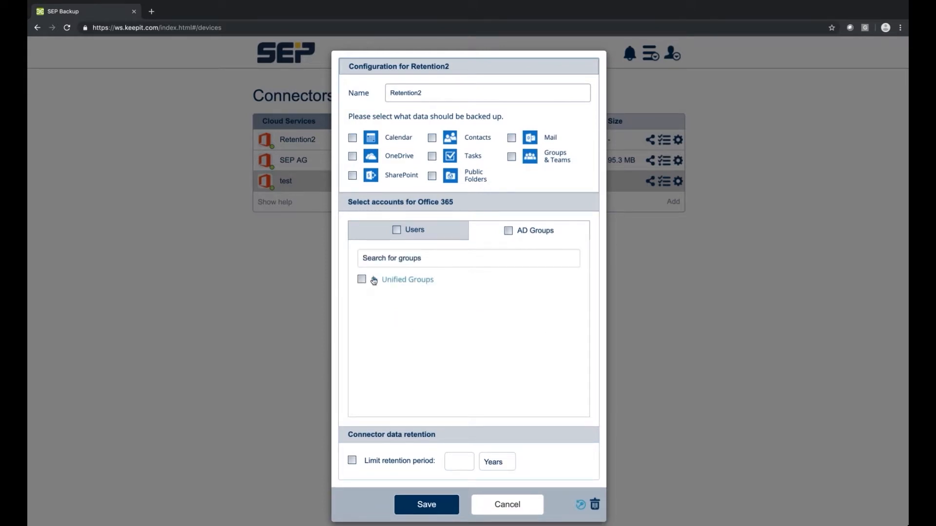
{"action": "left_click", "coordinate": [375, 279]}
{"action": "left_click", "coordinate": [400, 229]}
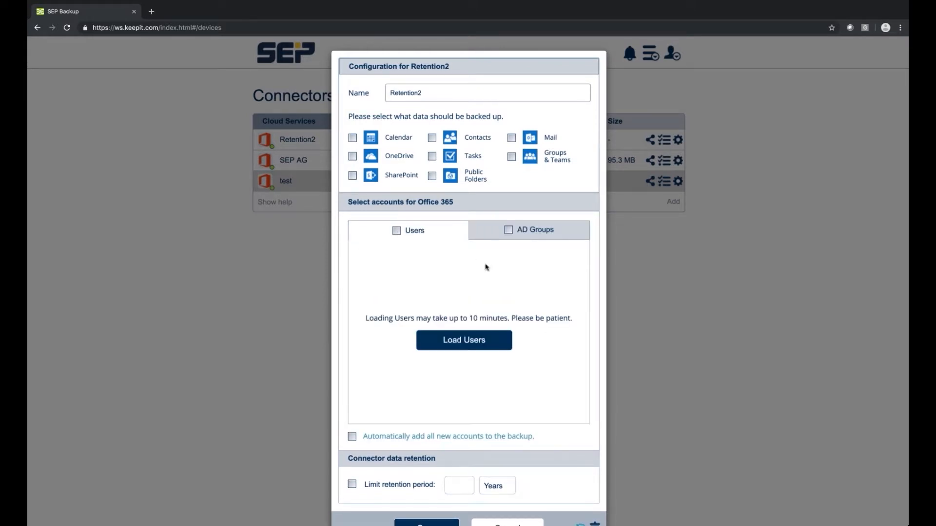
{"action": "left_click", "coordinate": [439, 345]}
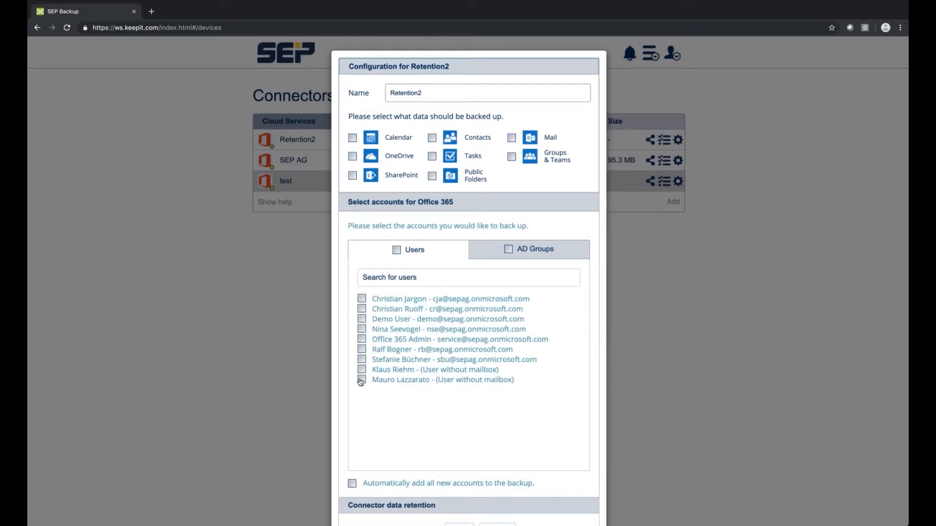
{"action": "left_click", "coordinate": [362, 360]}
{"action": "left_click", "coordinate": [363, 350]}
Step: Back up calendar, SharePoint, contacts, tasks, public folders and mail
{"action": "left_click", "coordinate": [353, 138]}
{"action": "left_click", "coordinate": [353, 175]}
{"action": "left_click", "coordinate": [432, 138]}
{"action": "left_click", "coordinate": [432, 156]}
{"action": "left_click", "coordinate": [432, 176]}
{"action": "left_click", "coordinate": [511, 138]}
Step: Limit retention to 1 month and save Retention2 with password confirmation
{"action": "scroll", "coordinate": [458, 332], "scroll_direction": "down", "scroll_amount": 2}
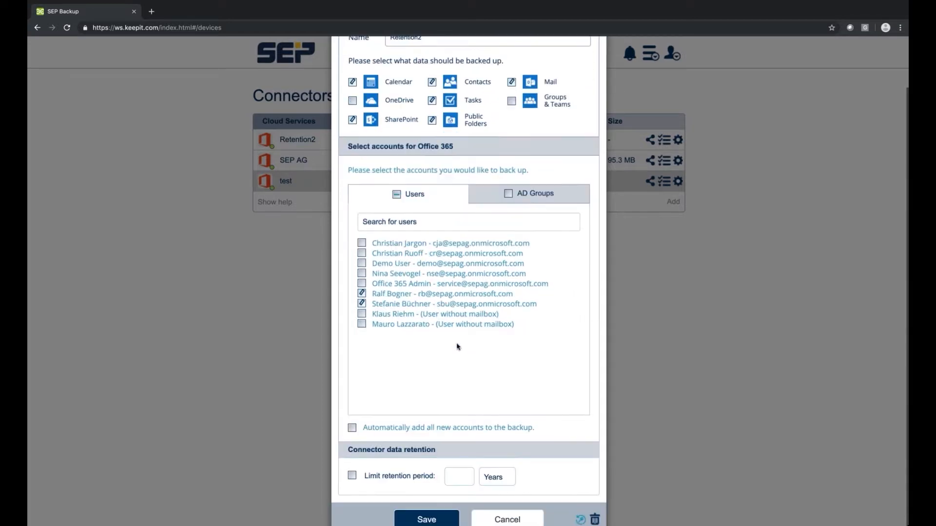
{"action": "left_click", "coordinate": [353, 477]}
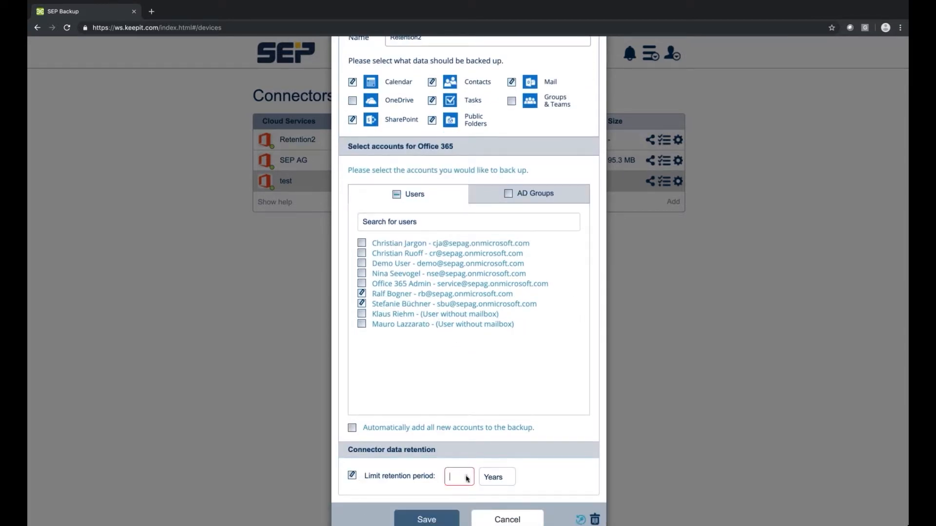
{"action": "left_click", "coordinate": [500, 477]}
{"action": "left_click", "coordinate": [496, 487]}
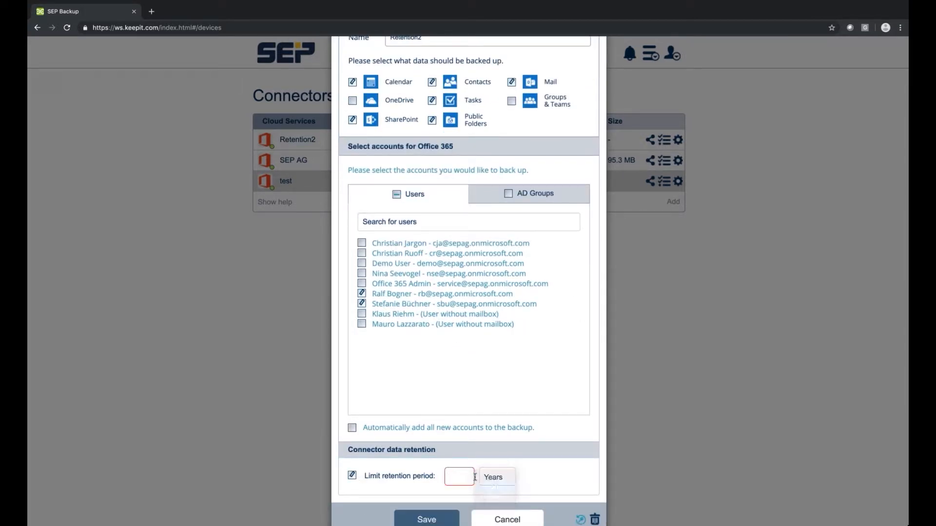
{"action": "left_click", "coordinate": [475, 475]}
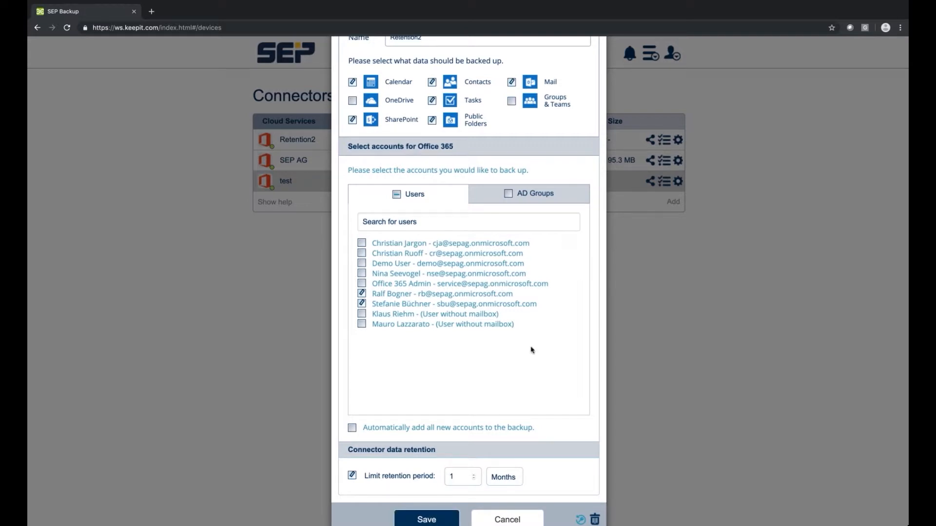
{"action": "scroll", "coordinate": [531, 350], "scroll_direction": "up", "scroll_amount": 2}
{"action": "scroll", "coordinate": [487, 390], "scroll_direction": "down", "scroll_amount": 2}
{"action": "left_click", "coordinate": [438, 519]}
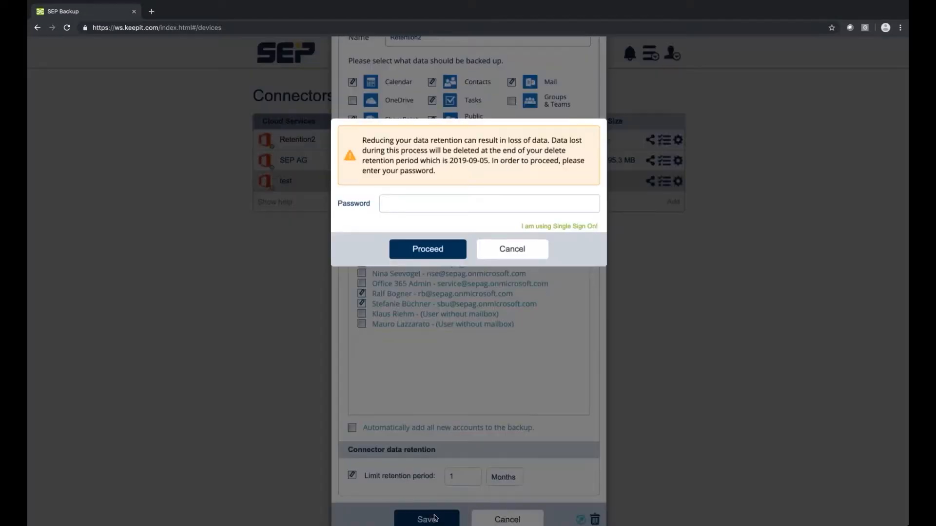
{"action": "left_click", "coordinate": [461, 208]}
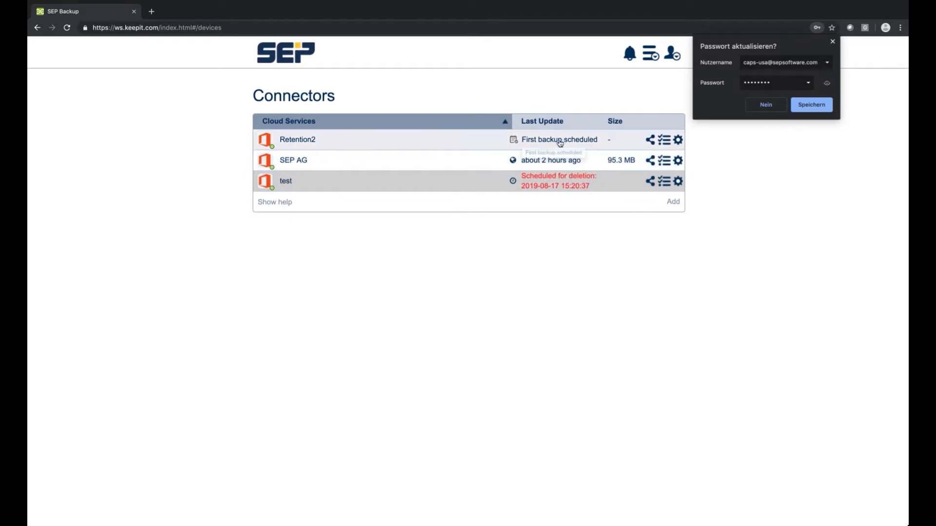
{"action": "left_click", "coordinate": [771, 113]}
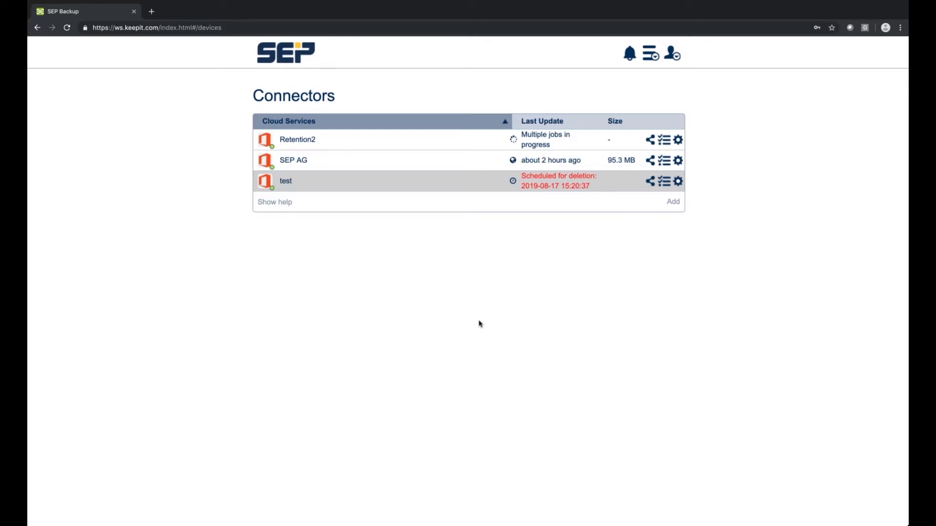
Step: Open the account panel showing the login token details
{"action": "left_click", "coordinate": [672, 53]}
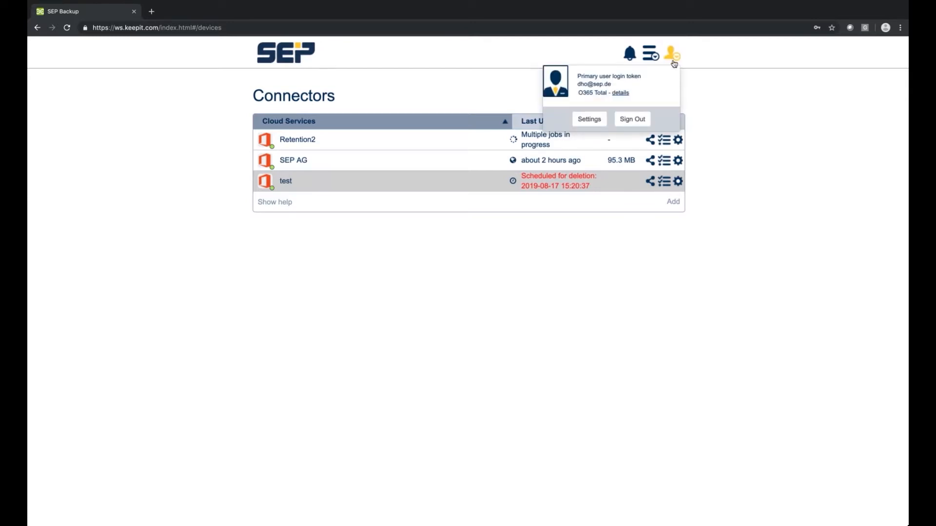
Step: Start a new console user with the Standard Support role
{"action": "left_click", "coordinate": [650, 54]}
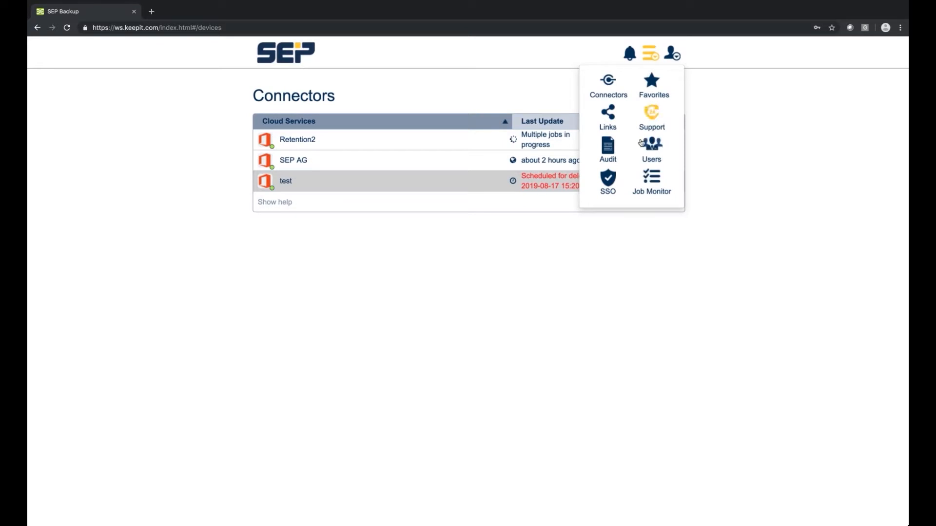
{"action": "left_click", "coordinate": [652, 149]}
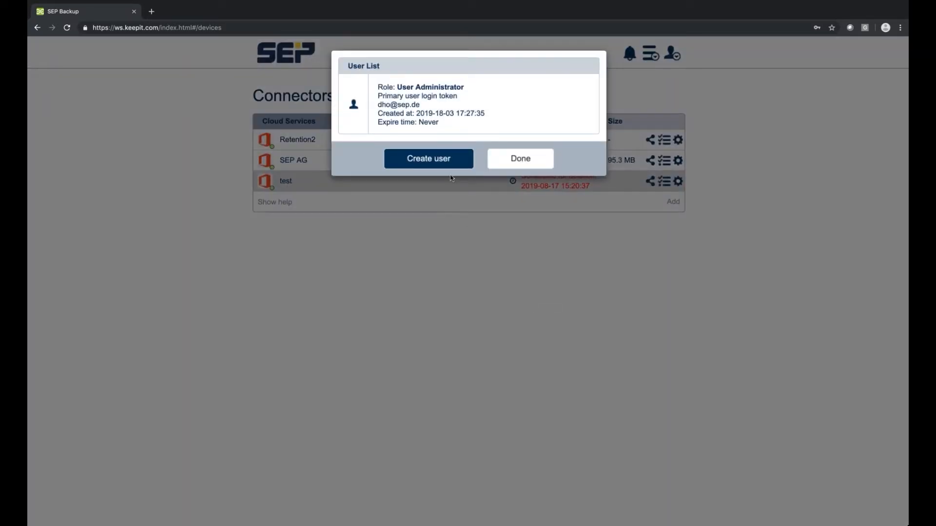
{"action": "left_click", "coordinate": [432, 161]}
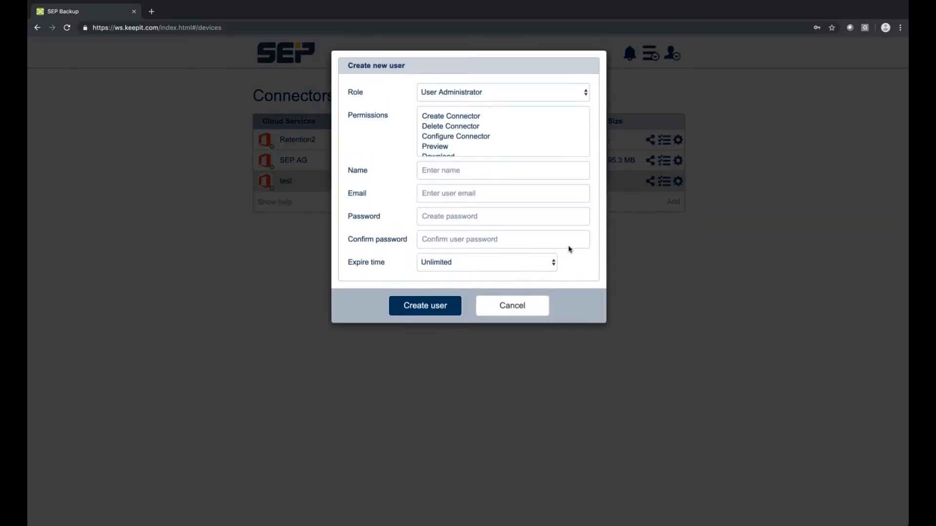
{"action": "left_click", "coordinate": [571, 96]}
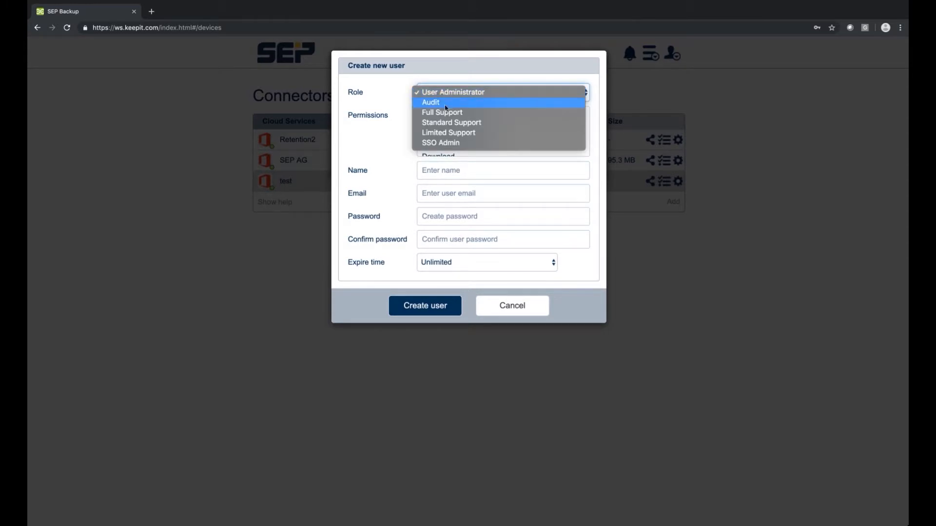
{"action": "left_click", "coordinate": [468, 114]}
{"action": "scroll", "coordinate": [485, 122], "scroll_direction": "down", "scroll_amount": 2}
{"action": "scroll", "coordinate": [484, 122], "scroll_direction": "up", "scroll_amount": 2}
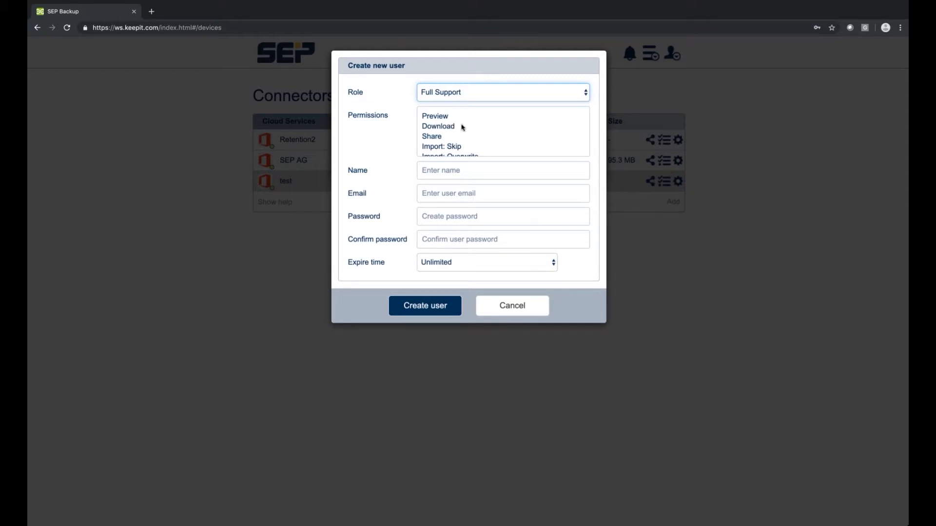
{"action": "scroll", "coordinate": [471, 126], "scroll_direction": "down", "scroll_amount": 2}
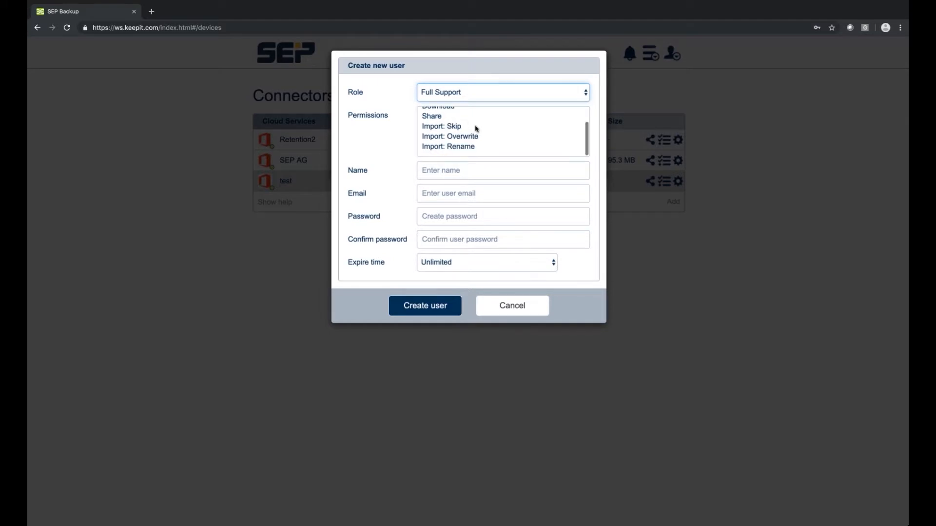
{"action": "scroll", "coordinate": [476, 129], "scroll_direction": "up", "scroll_amount": 2}
{"action": "left_click", "coordinate": [497, 93]}
{"action": "left_click", "coordinate": [498, 104]}
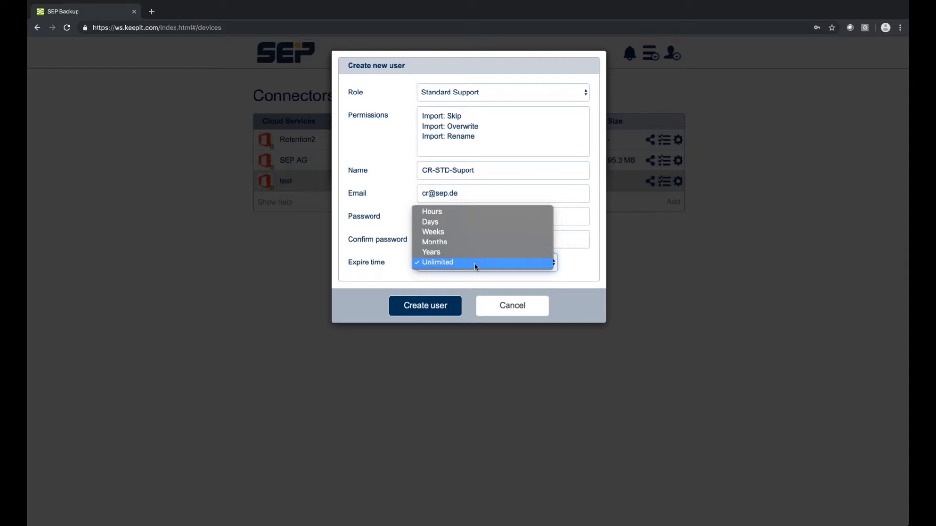
Step: Set the user's expiry unit to weeks, create the user, and close the user list
{"action": "left_click", "coordinate": [456, 242]}
{"action": "left_click", "coordinate": [480, 264]}
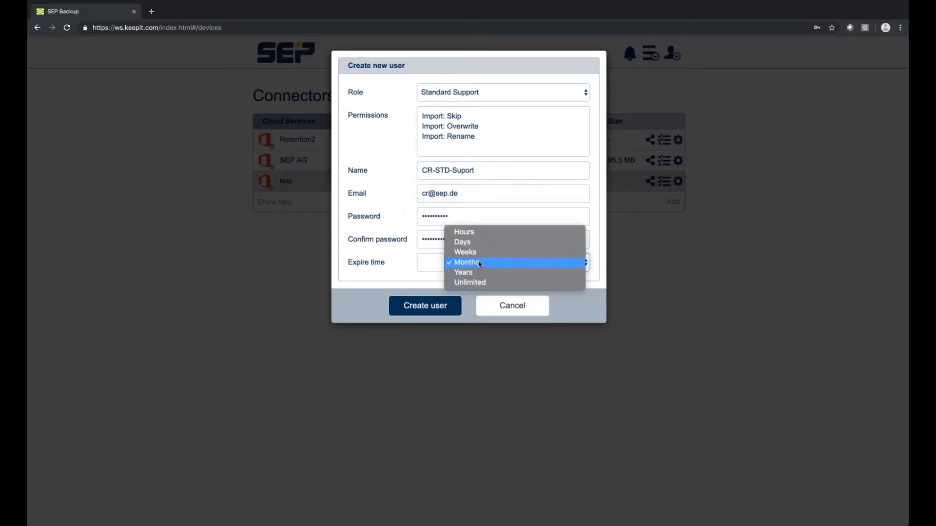
{"action": "left_click", "coordinate": [475, 252]}
{"action": "left_click", "coordinate": [435, 262]}
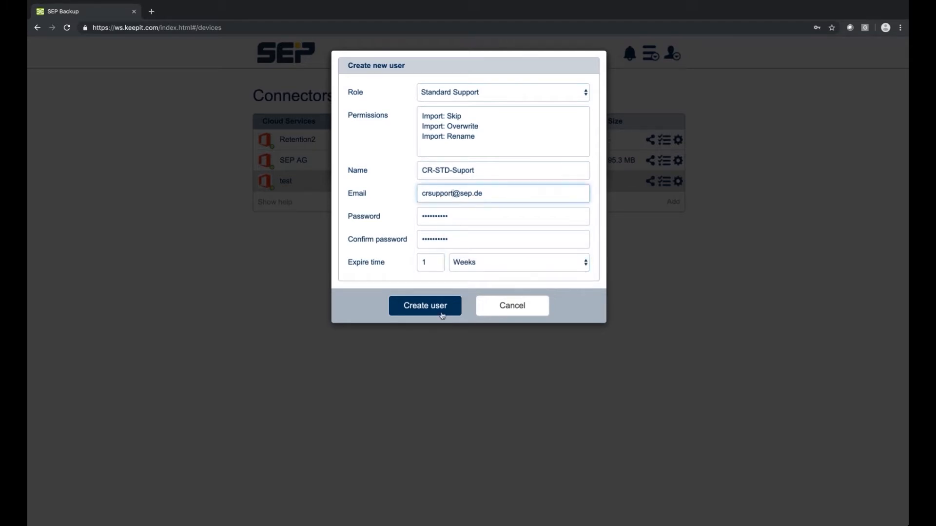
{"action": "left_click", "coordinate": [433, 308]}
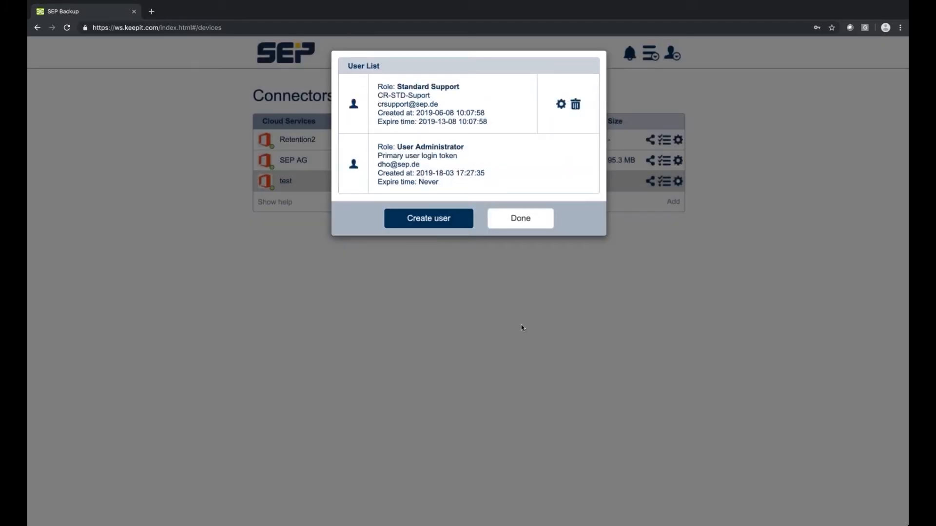
{"action": "left_click", "coordinate": [519, 218]}
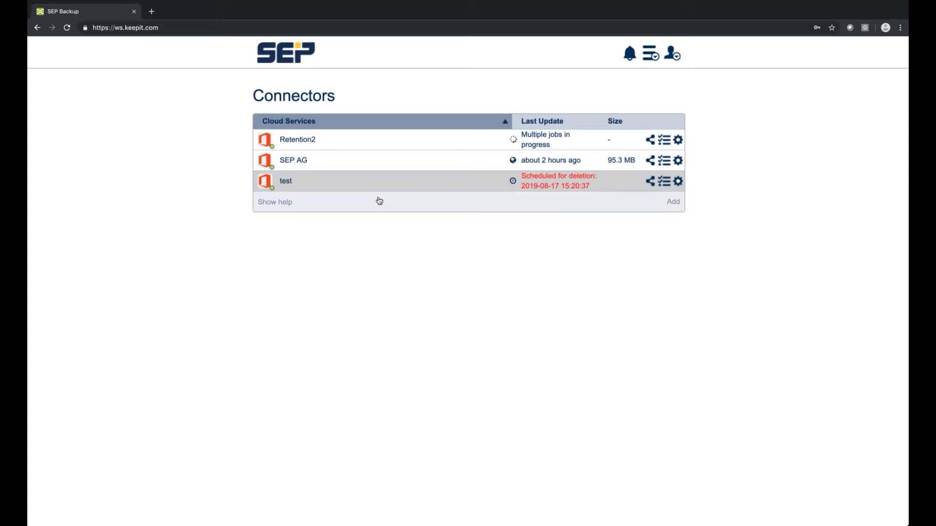
{"action": "left_click", "coordinate": [651, 53]}
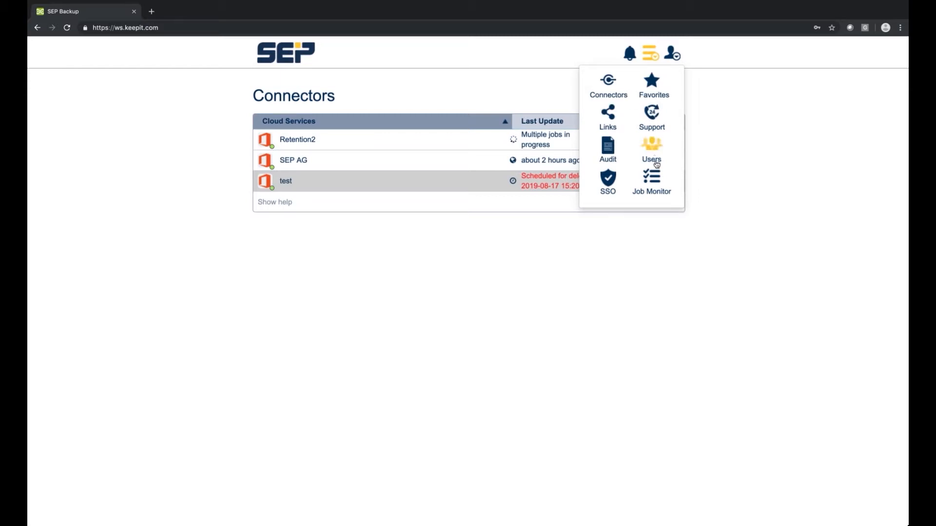
{"action": "left_click", "coordinate": [654, 181]}
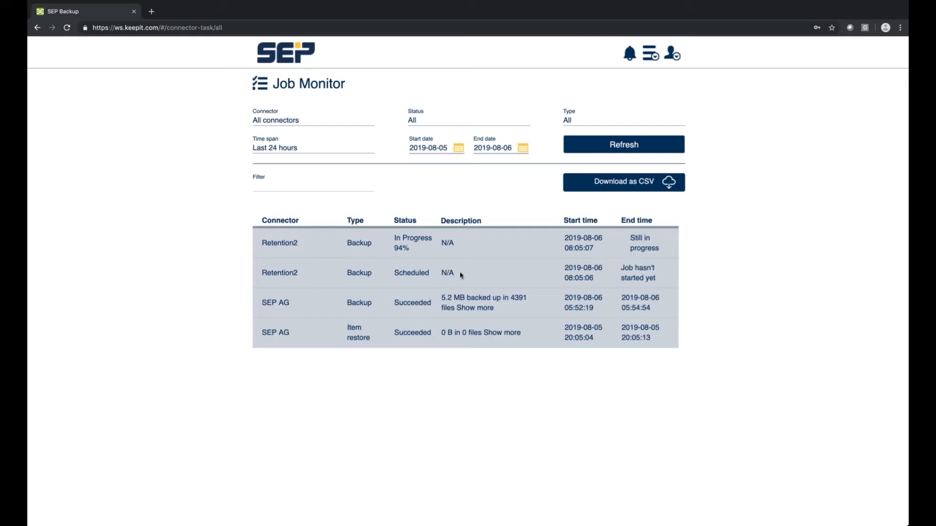
{"action": "left_click", "coordinate": [453, 147]}
{"action": "left_click", "coordinate": [468, 218]}
{"action": "left_click", "coordinate": [593, 144]}
{"action": "scroll", "coordinate": [497, 338], "scroll_direction": "down", "scroll_amount": 1}
{"action": "scroll", "coordinate": [498, 338], "scroll_direction": "down", "scroll_amount": 15}
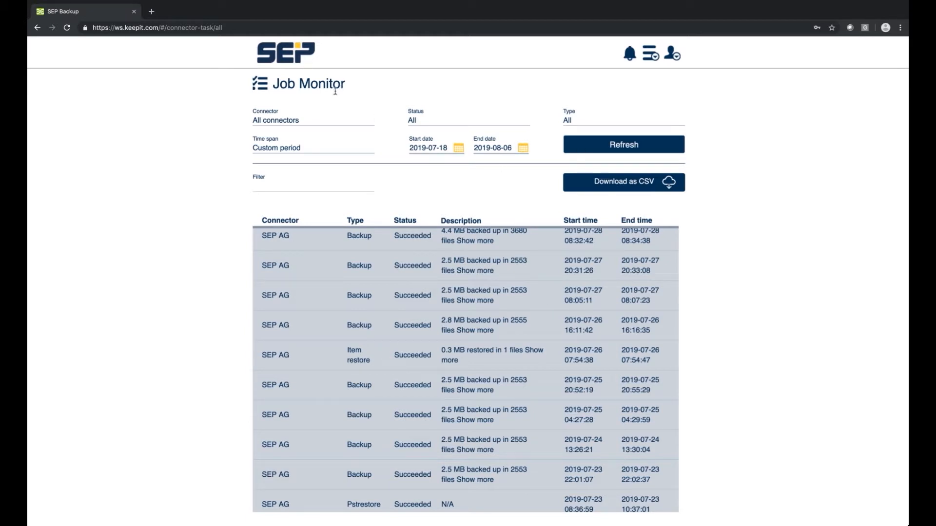
{"action": "left_click", "coordinate": [295, 124]}
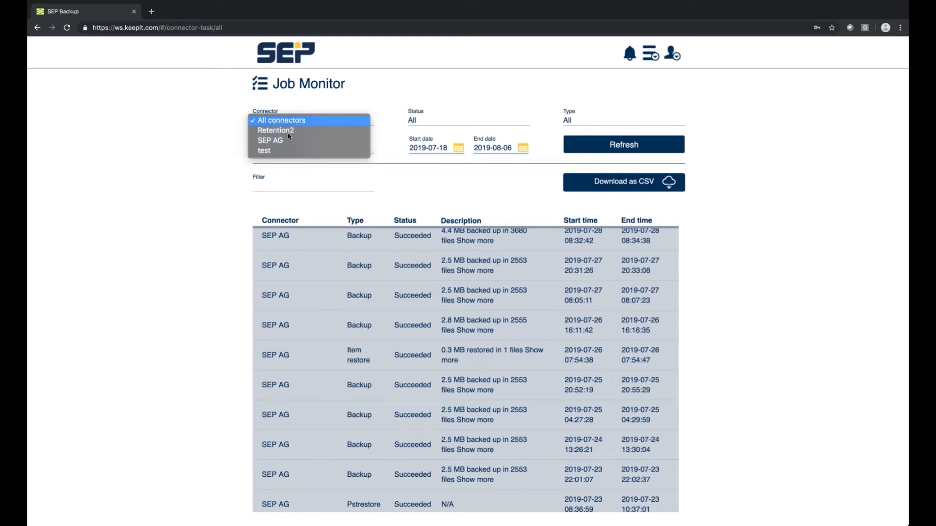
{"action": "left_click", "coordinate": [288, 119]}
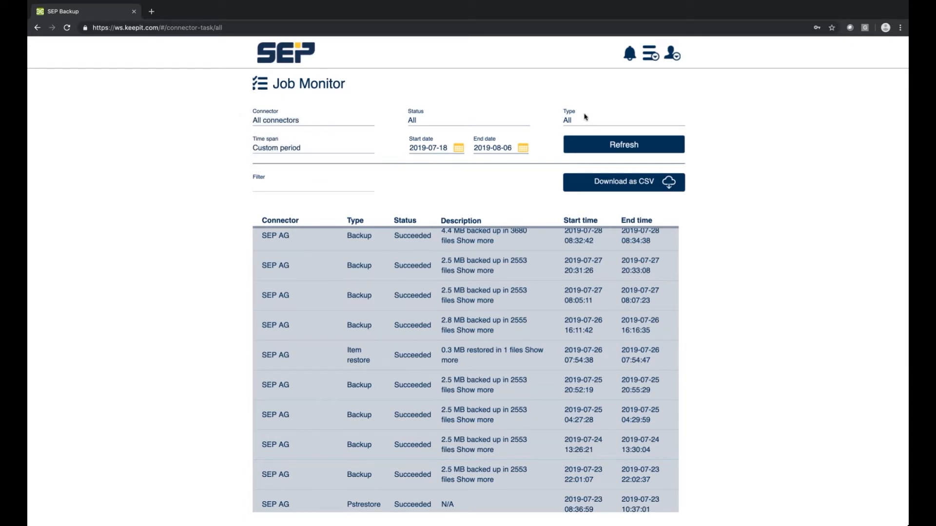
{"action": "left_click", "coordinate": [656, 55]}
{"action": "left_click", "coordinate": [308, 59]}
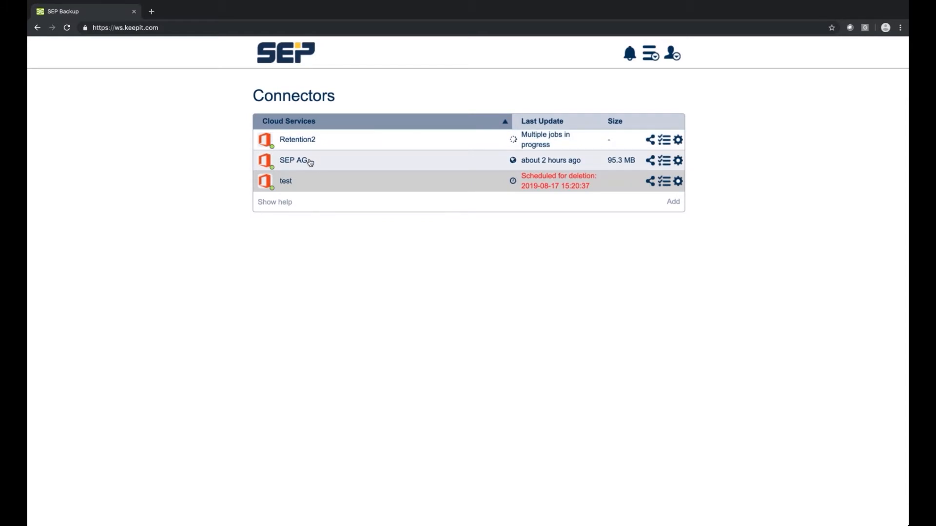
Step: Browse SEP AG > Users > Demo User > OneDrive > Documents and show index.htm's actions
{"action": "left_click", "coordinate": [297, 163]}
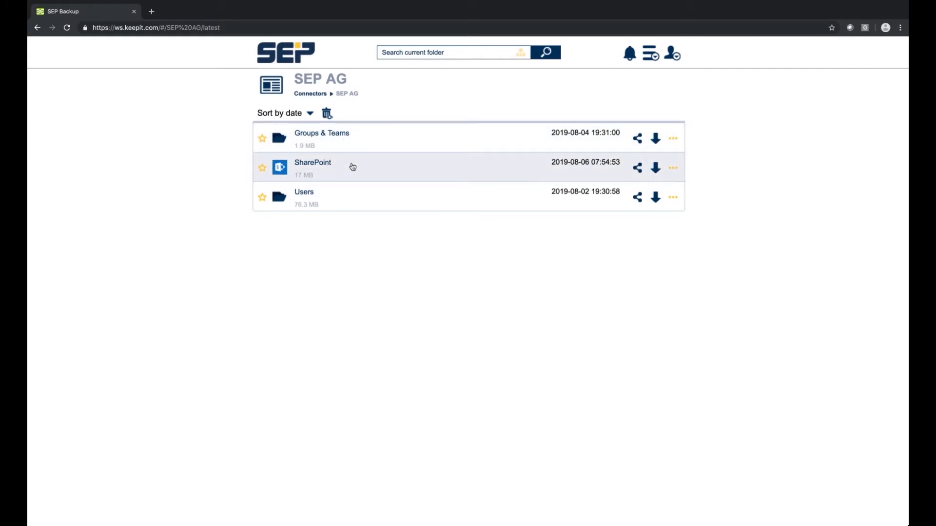
{"action": "left_click", "coordinate": [341, 199]}
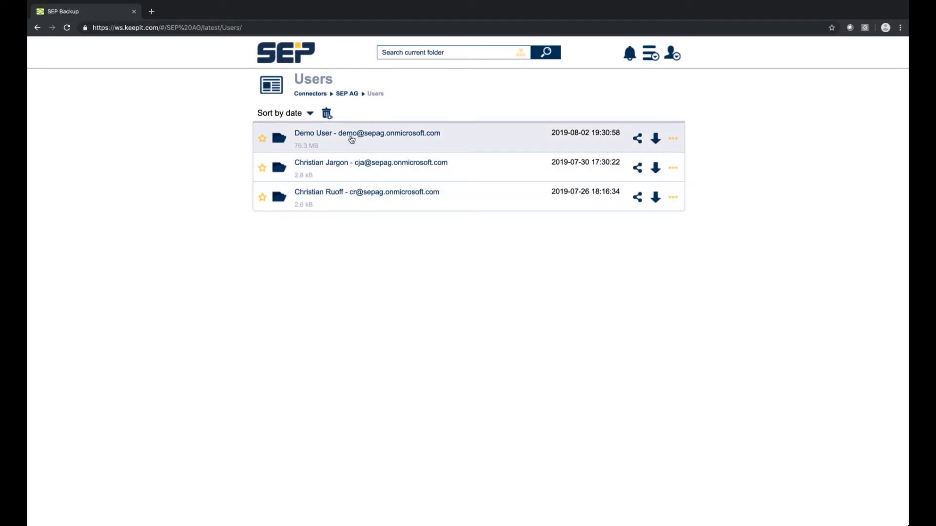
{"action": "left_click", "coordinate": [322, 140]}
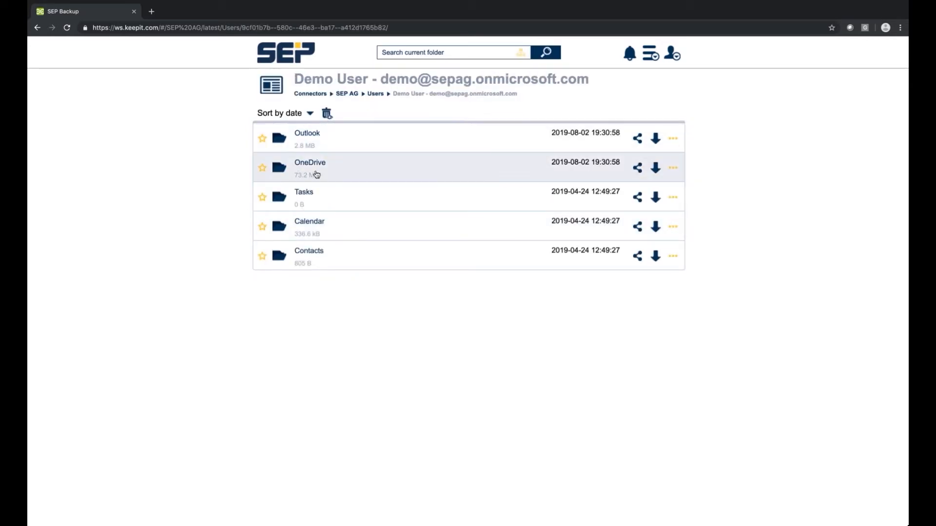
{"action": "left_click", "coordinate": [437, 170]}
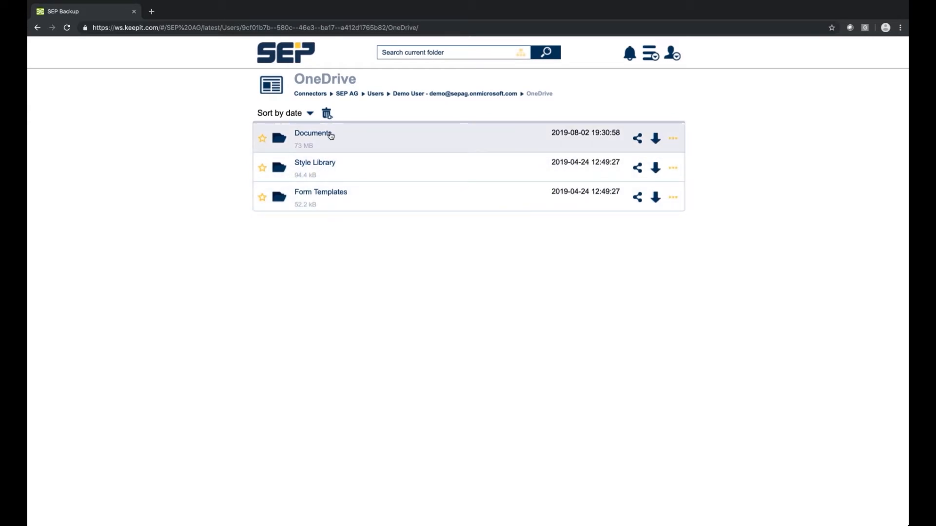
{"action": "left_click", "coordinate": [365, 146]}
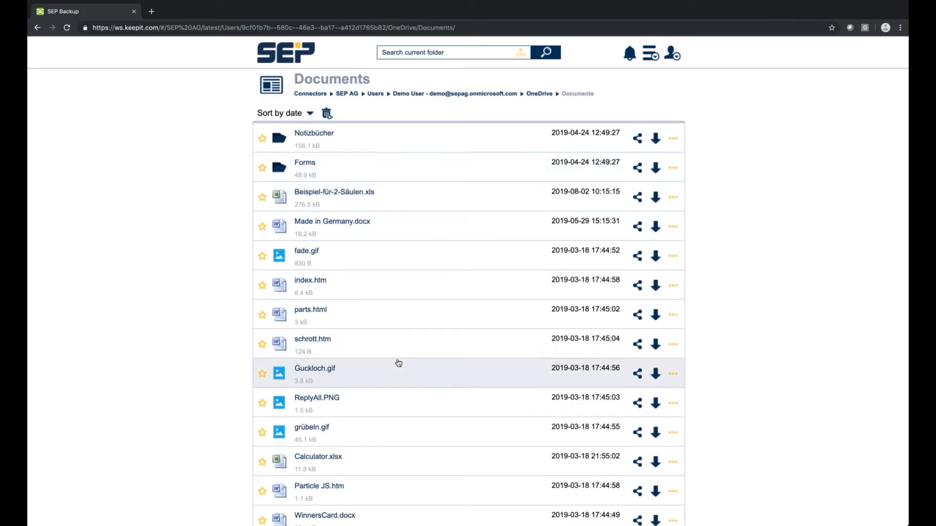
{"action": "scroll", "coordinate": [398, 364], "scroll_direction": "down", "scroll_amount": 12}
{"action": "scroll", "coordinate": [398, 363], "scroll_direction": "down", "scroll_amount": 2}
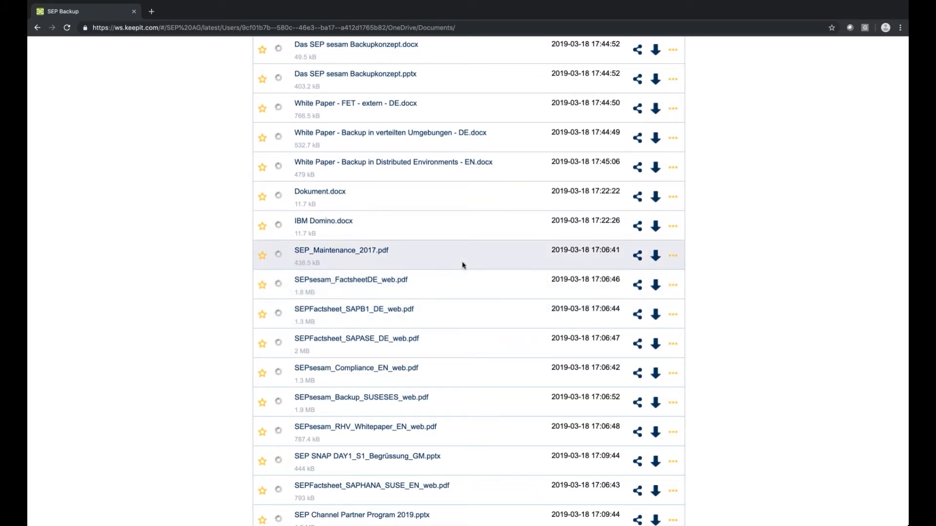
{"action": "scroll", "coordinate": [462, 264], "scroll_direction": "up", "scroll_amount": 5}
{"action": "scroll", "coordinate": [463, 266], "scroll_direction": "up", "scroll_amount": 9}
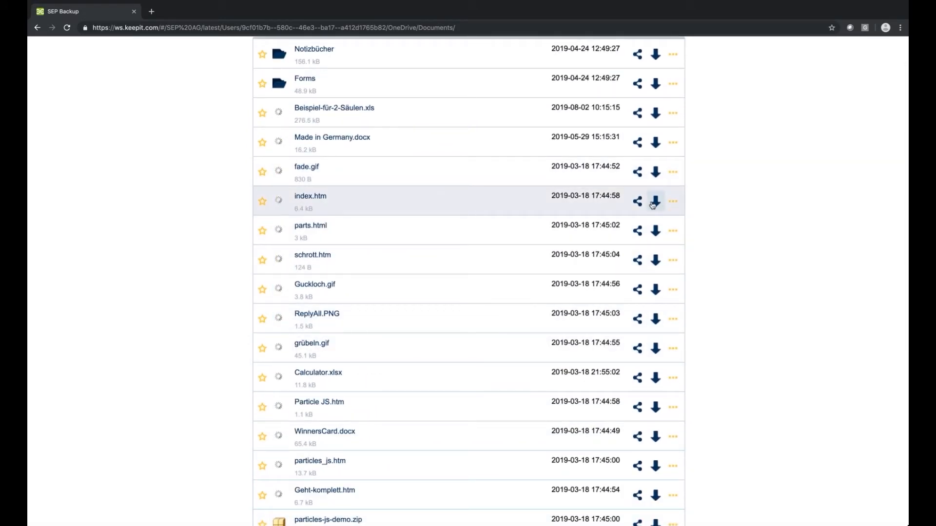
{"action": "left_click", "coordinate": [673, 201]}
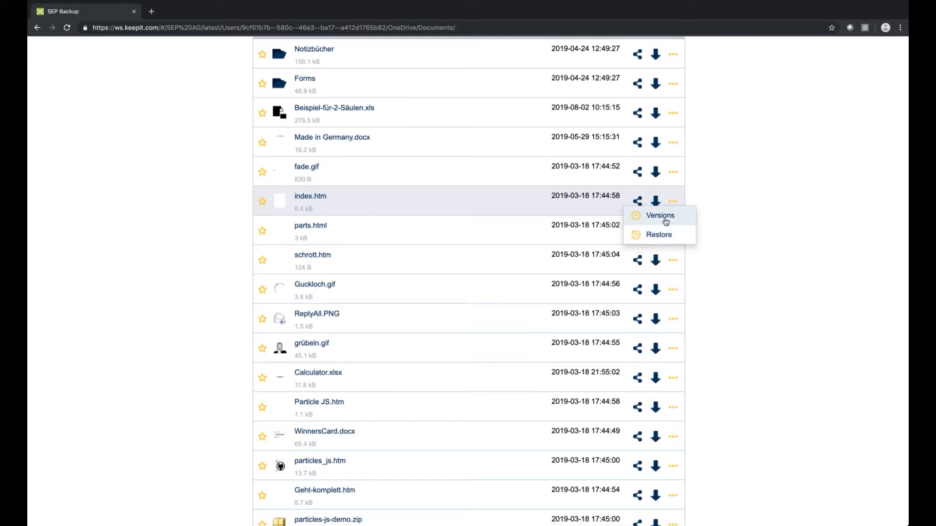
{"action": "left_click", "coordinate": [666, 221]}
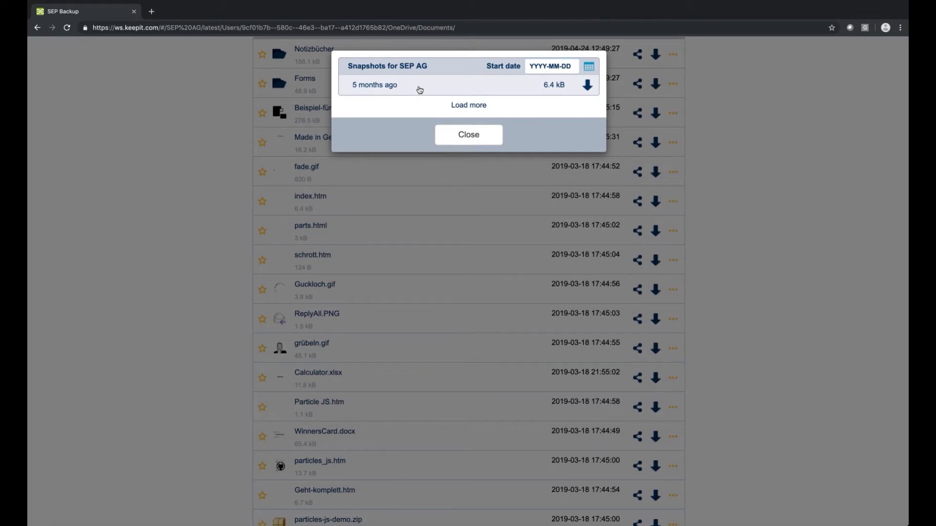
{"action": "left_click", "coordinate": [485, 135]}
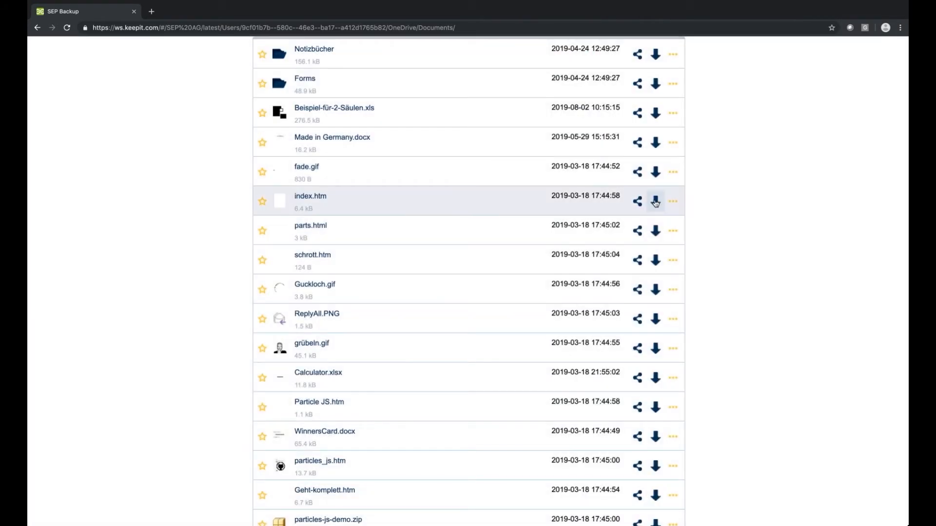
{"action": "scroll", "coordinate": [529, 272], "scroll_direction": "down", "scroll_amount": 8}
{"action": "mouse_move", "coordinate": [275, 241]}
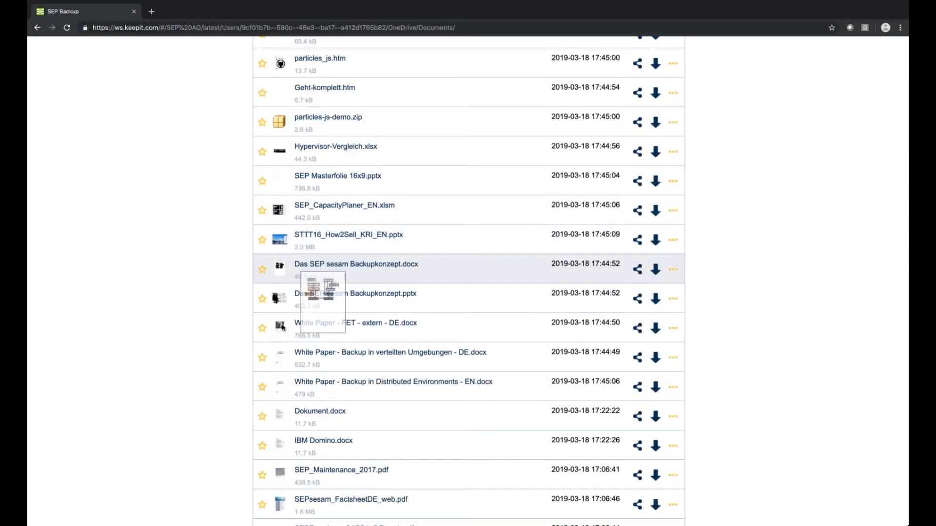
{"action": "scroll", "coordinate": [278, 380], "scroll_direction": "down", "scroll_amount": 2}
{"action": "mouse_move", "coordinate": [280, 423]}
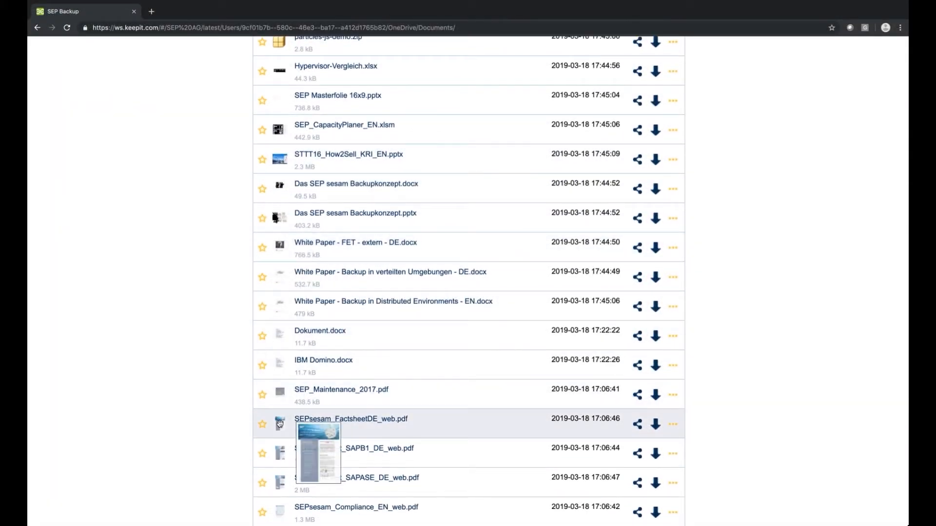
{"action": "scroll", "coordinate": [280, 425], "scroll_direction": "down", "scroll_amount": 1}
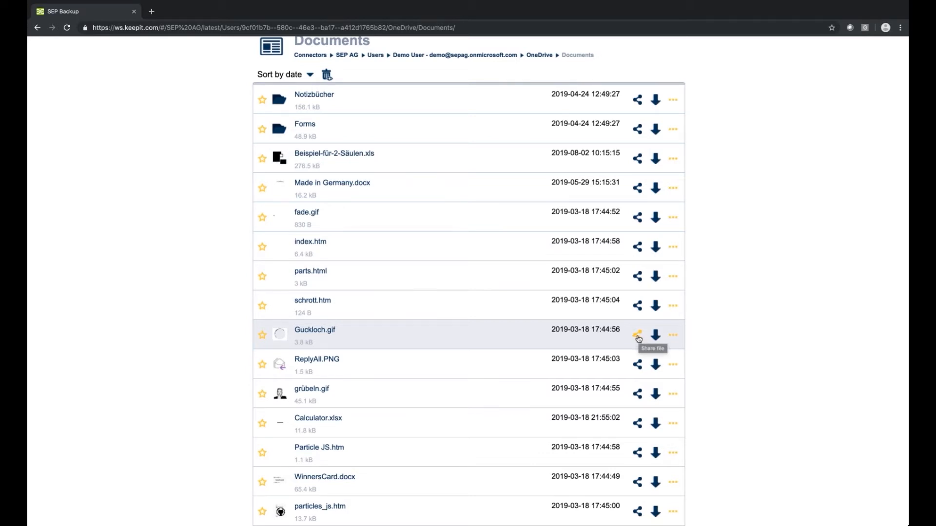
Step: Share Guckloch.gif as a 3-week public link and copy the link
{"action": "left_click", "coordinate": [637, 337]}
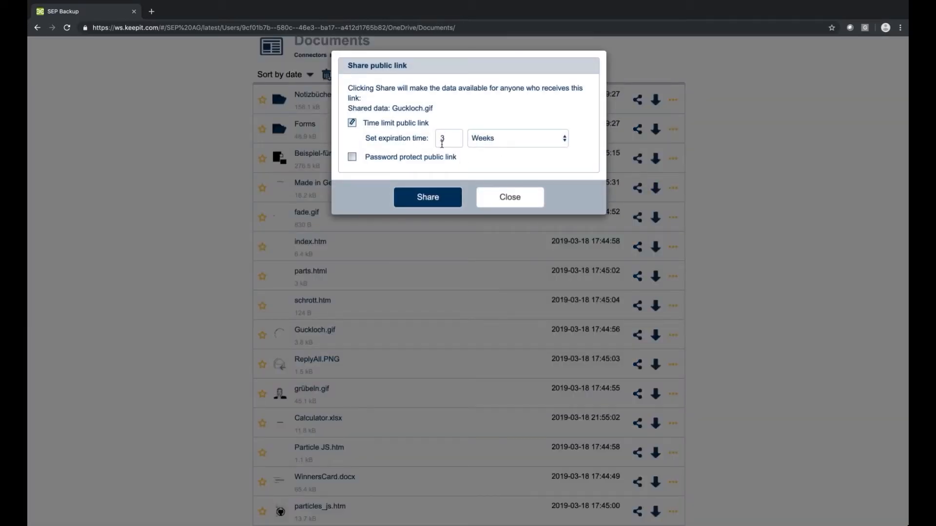
{"action": "left_click", "coordinate": [396, 160]}
{"action": "left_click", "coordinate": [409, 178]}
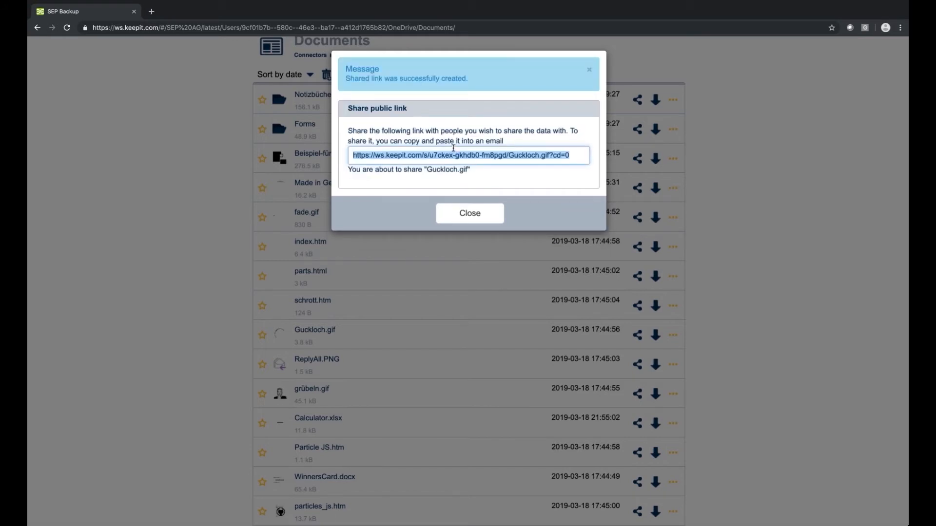
{"action": "right_click", "coordinate": [452, 154]}
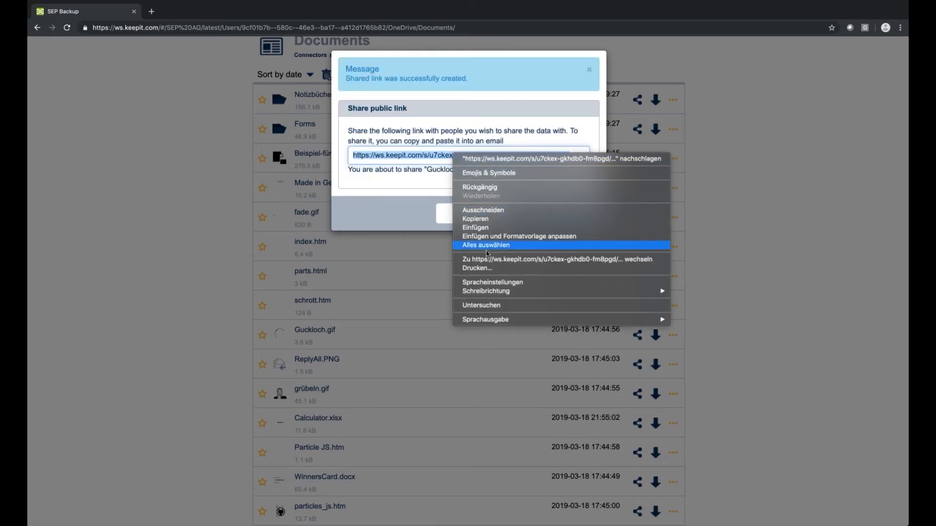
{"action": "left_click", "coordinate": [486, 221]}
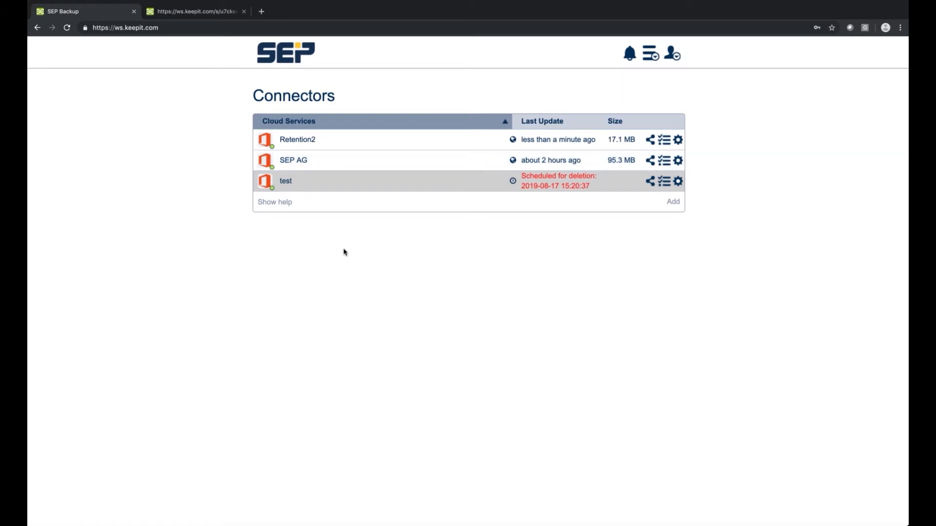
Step: Browse SEP AG > Users > Demo User > OneDrive > Documents
{"action": "left_click", "coordinate": [299, 164]}
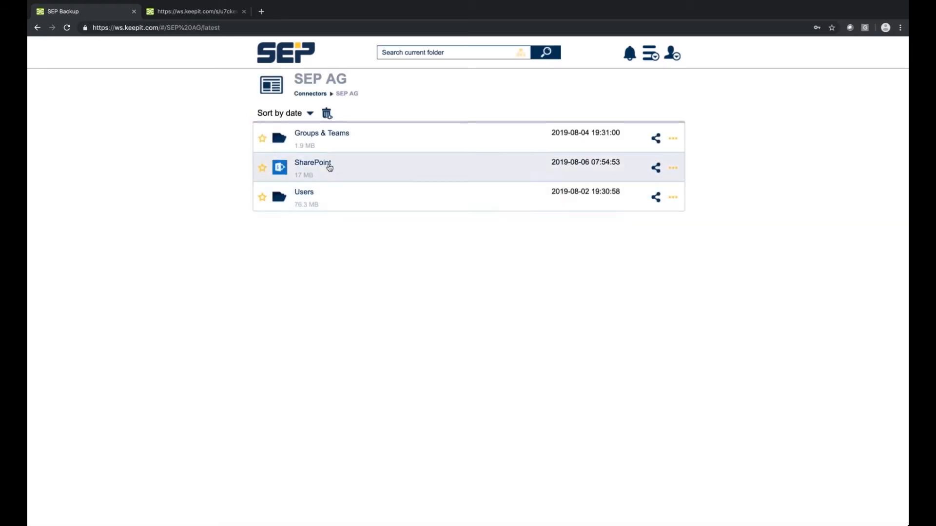
{"action": "left_click", "coordinate": [305, 197]}
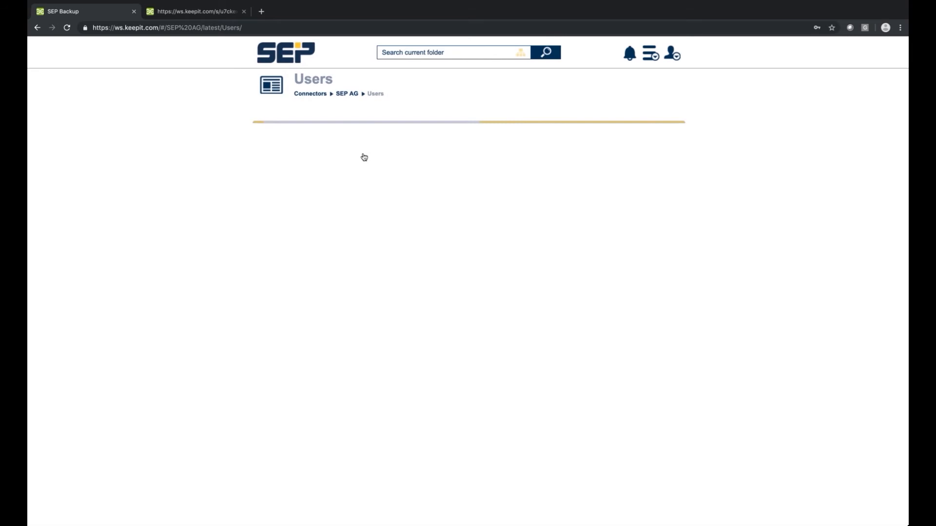
{"action": "left_click", "coordinate": [325, 136]}
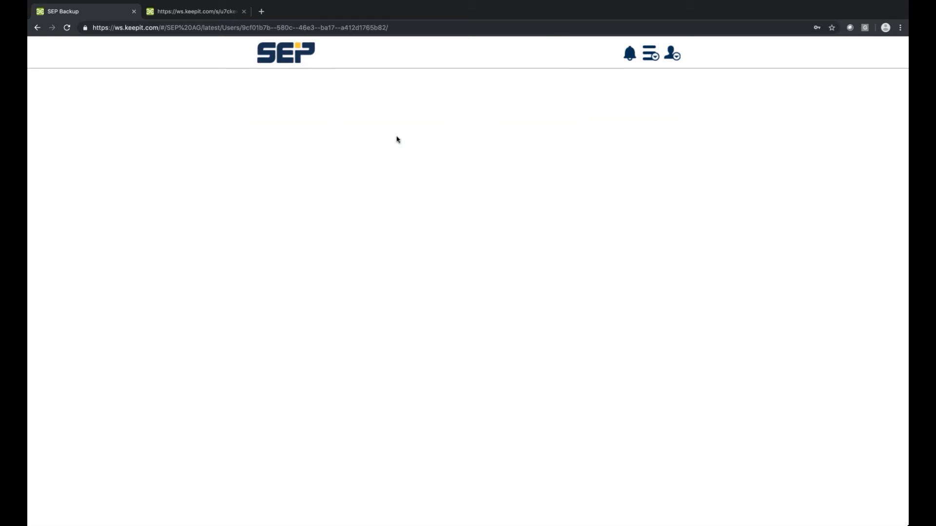
{"action": "left_click", "coordinate": [314, 167]}
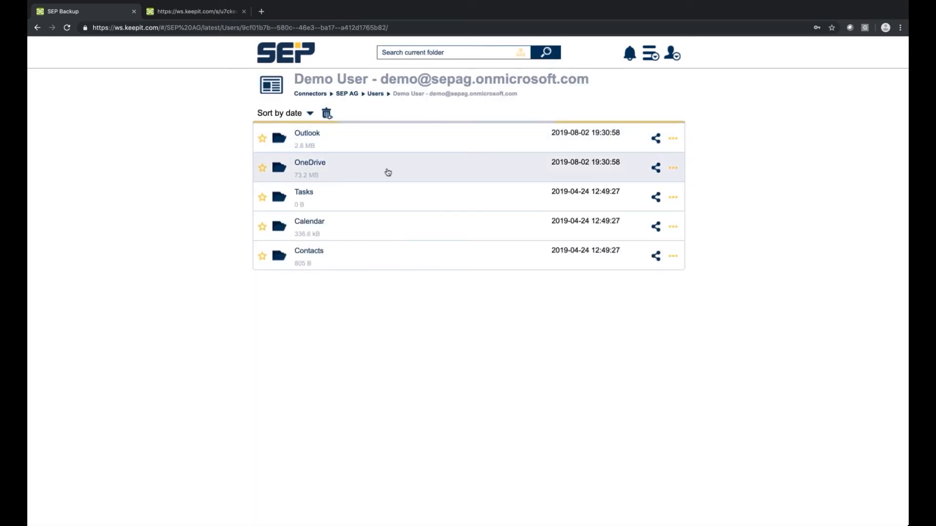
{"action": "left_click", "coordinate": [314, 138]}
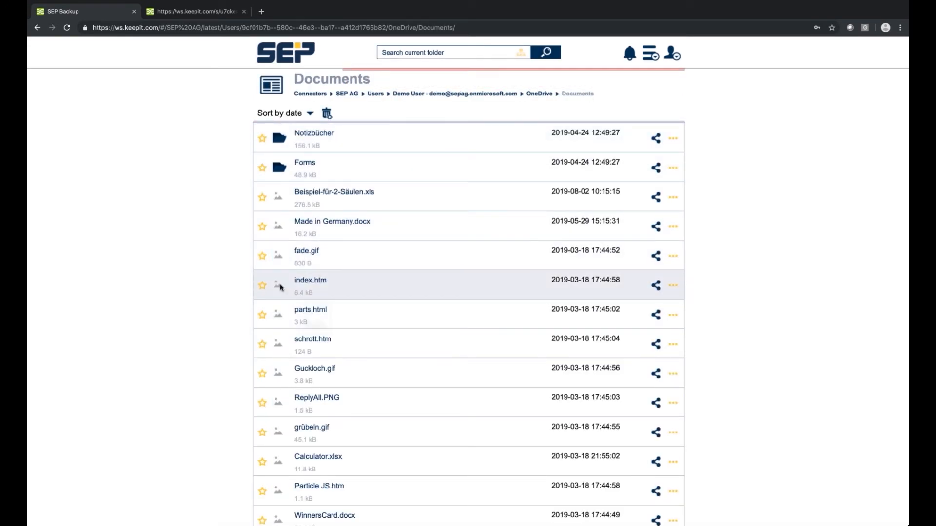
{"action": "scroll", "coordinate": [397, 359], "scroll_direction": "down", "scroll_amount": 3}
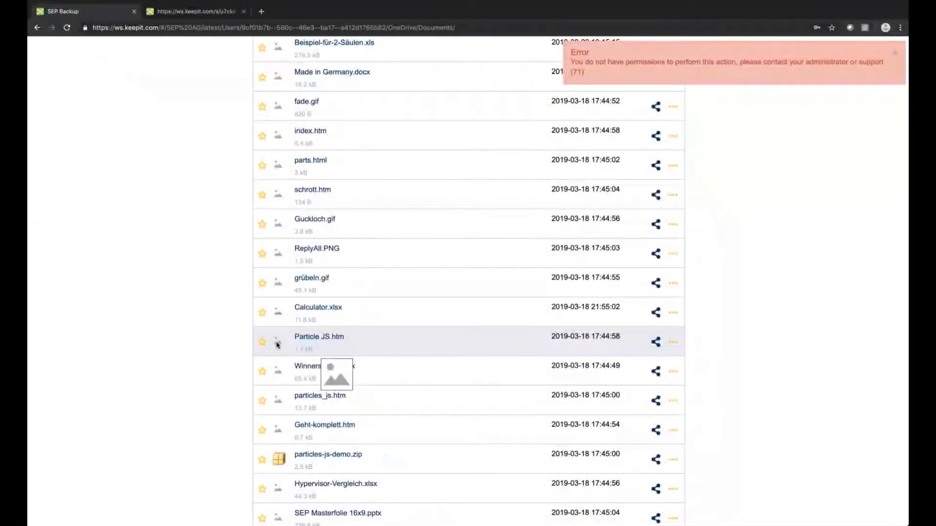
{"action": "scroll", "coordinate": [414, 390], "scroll_direction": "down", "scroll_amount": 2}
Step: Attempt to restore particles_js.htm and share particles-js-demo.zip, both refused for lack of permission
{"action": "left_click", "coordinate": [673, 283]}
{"action": "left_click", "coordinate": [661, 316]}
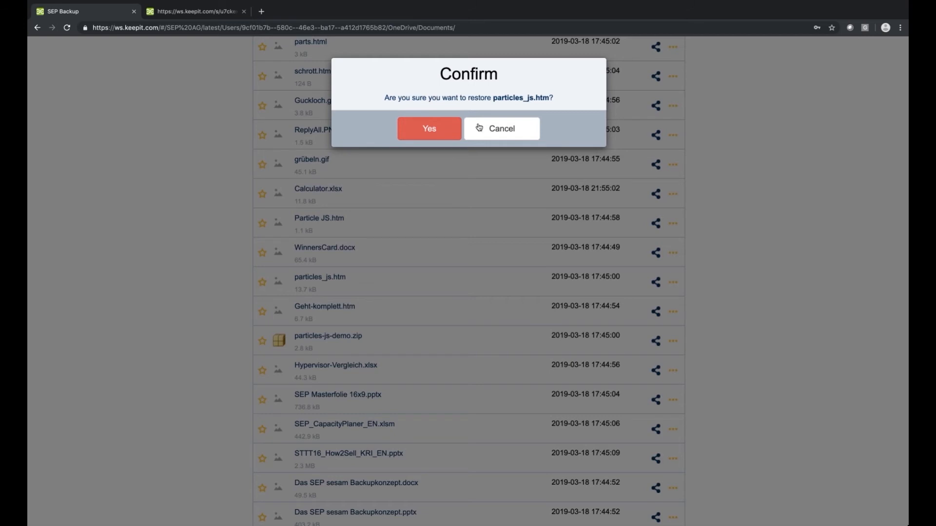
{"action": "left_click", "coordinate": [491, 135]}
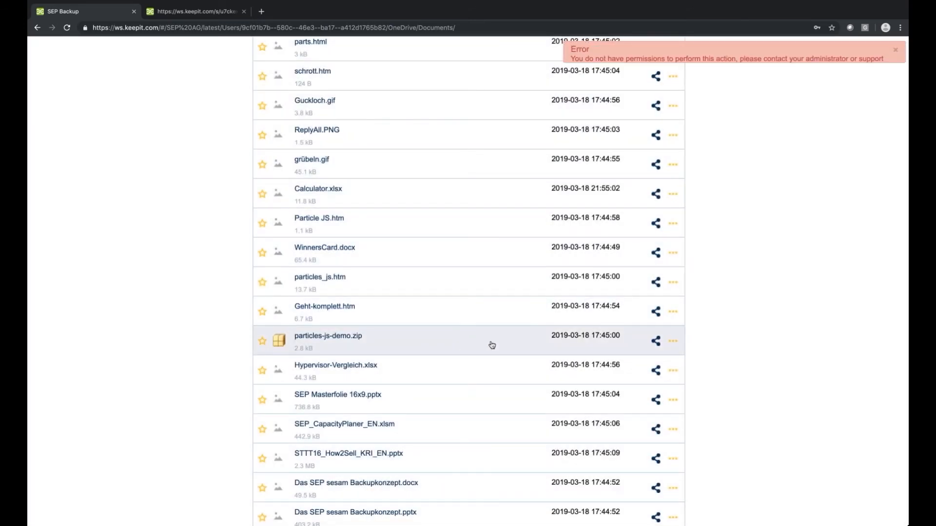
{"action": "left_click", "coordinate": [655, 340]}
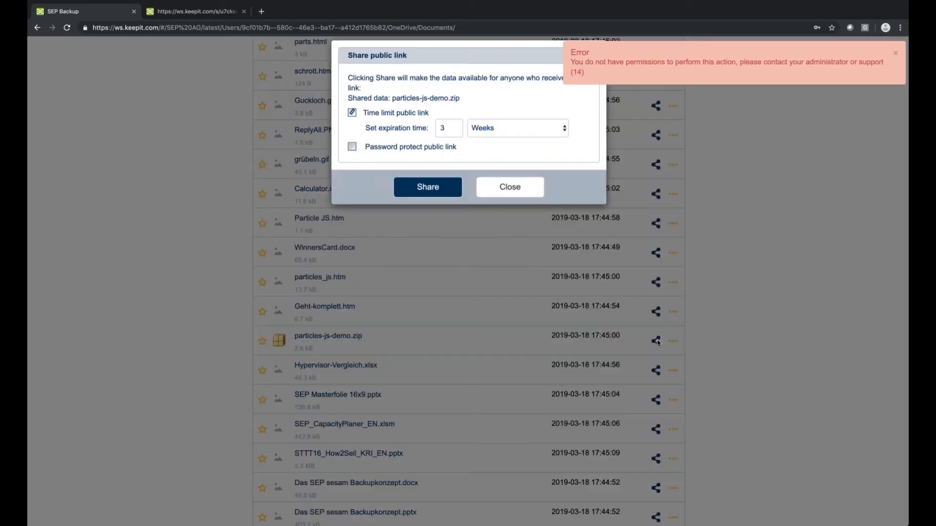
{"action": "left_click", "coordinate": [393, 162]}
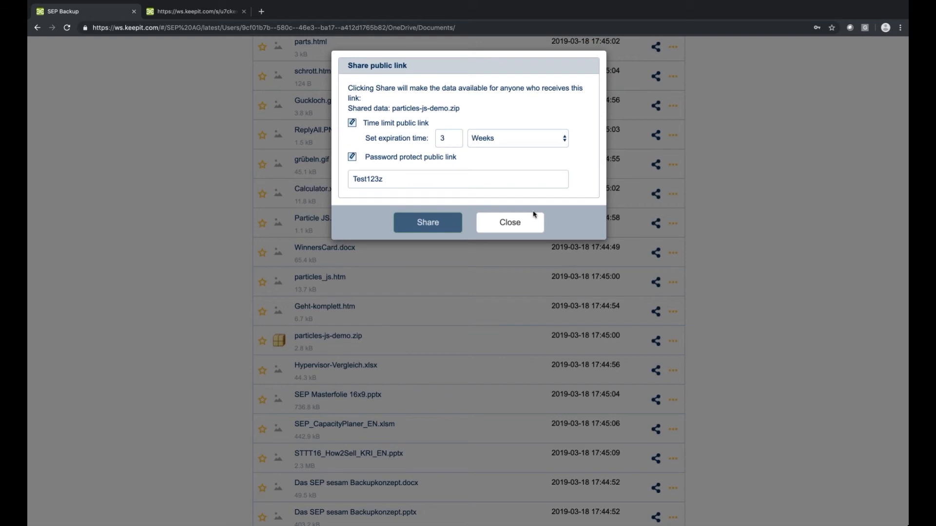
{"action": "left_click", "coordinate": [511, 231]}
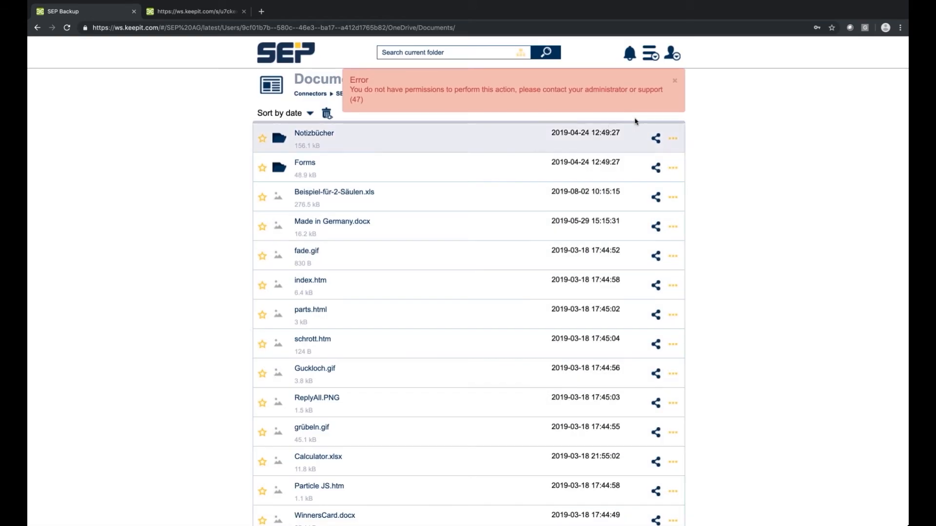
Step: Sign out, then browse to the Demo User's Outlook backup and open the Inbox options
{"action": "left_click", "coordinate": [673, 52]}
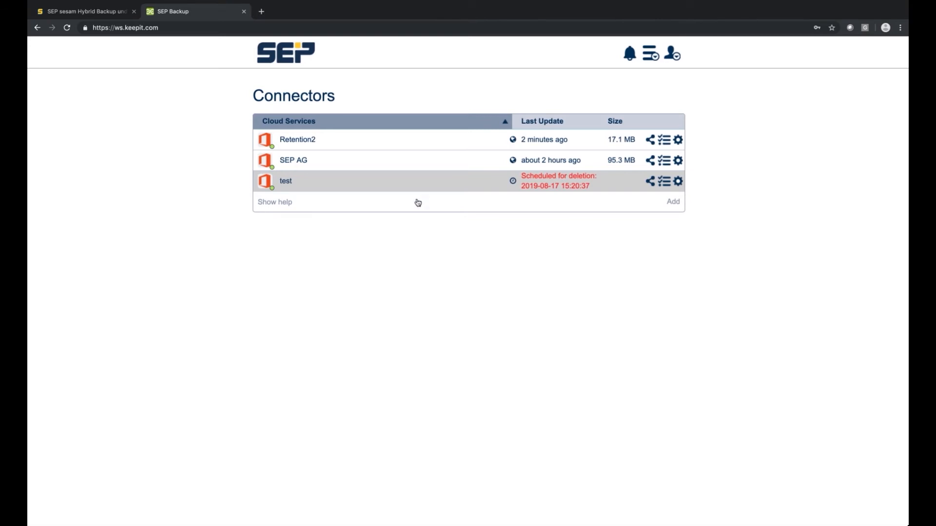
{"action": "left_click", "coordinate": [301, 163]}
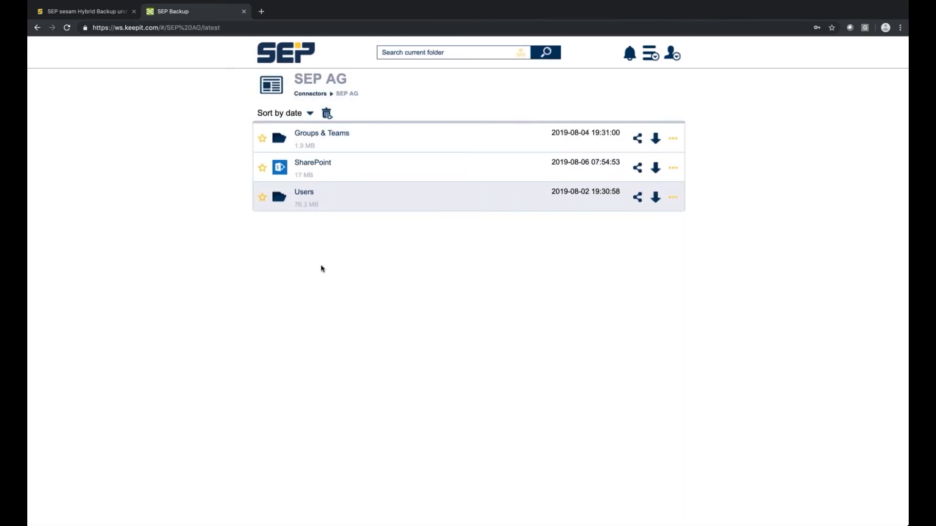
{"action": "left_click", "coordinate": [312, 194]}
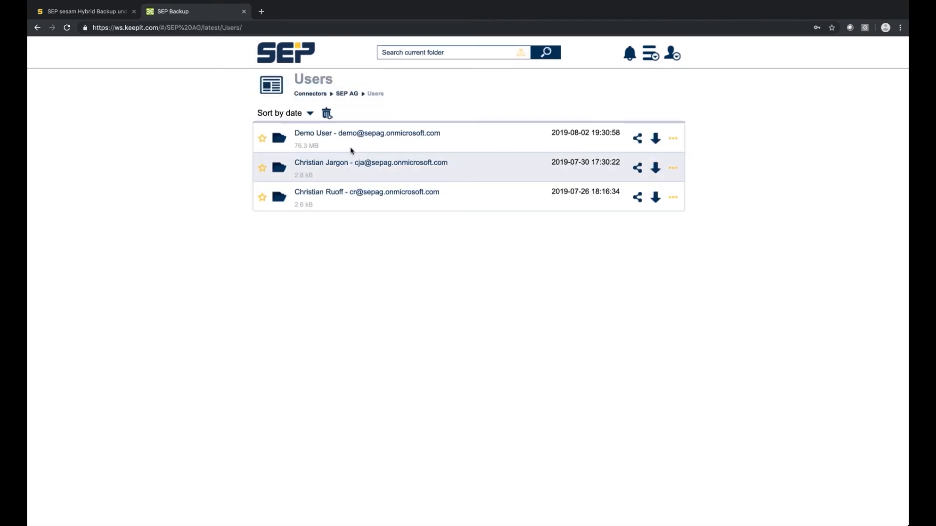
{"action": "left_click", "coordinate": [327, 134]}
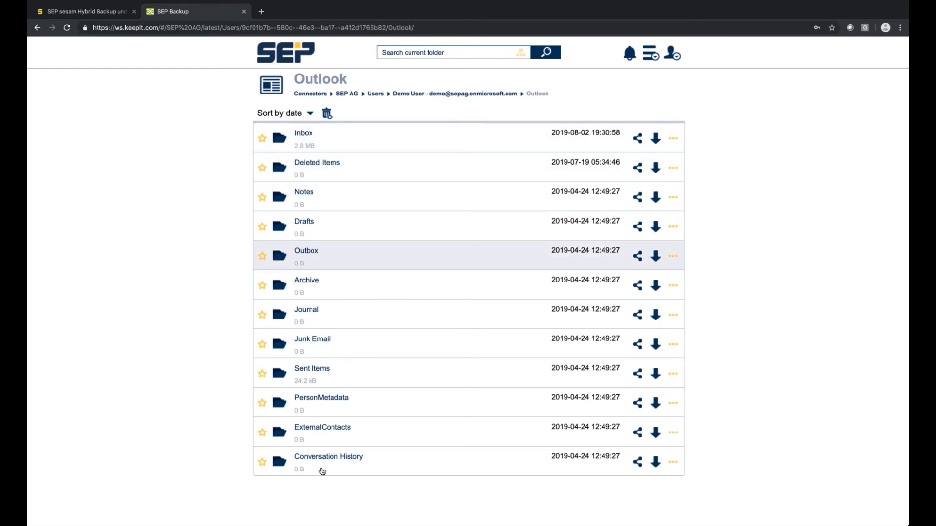
{"action": "left_click", "coordinate": [673, 139]}
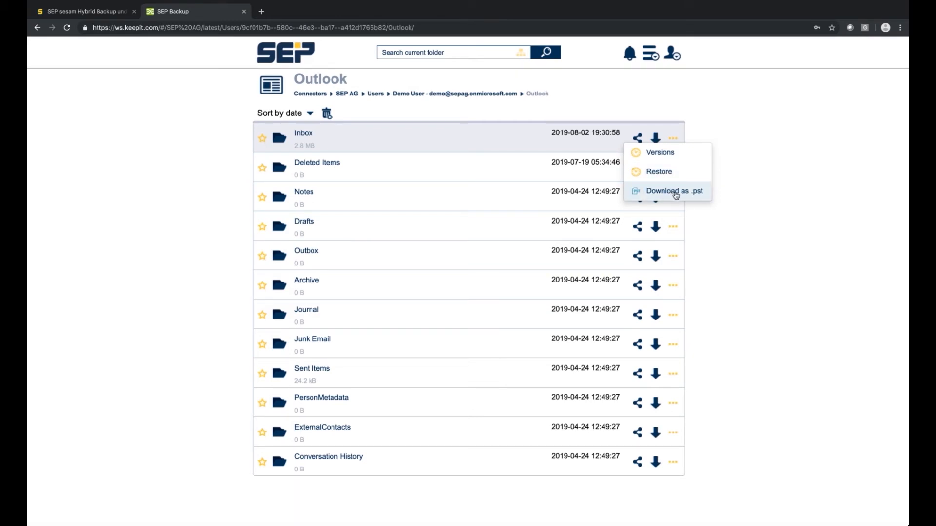
Step: Create a password-protected, 3-week public link to the Inbox, entering a link password
{"action": "left_click", "coordinate": [744, 148]}
{"action": "left_click", "coordinate": [638, 140]}
{"action": "left_click", "coordinate": [414, 157]}
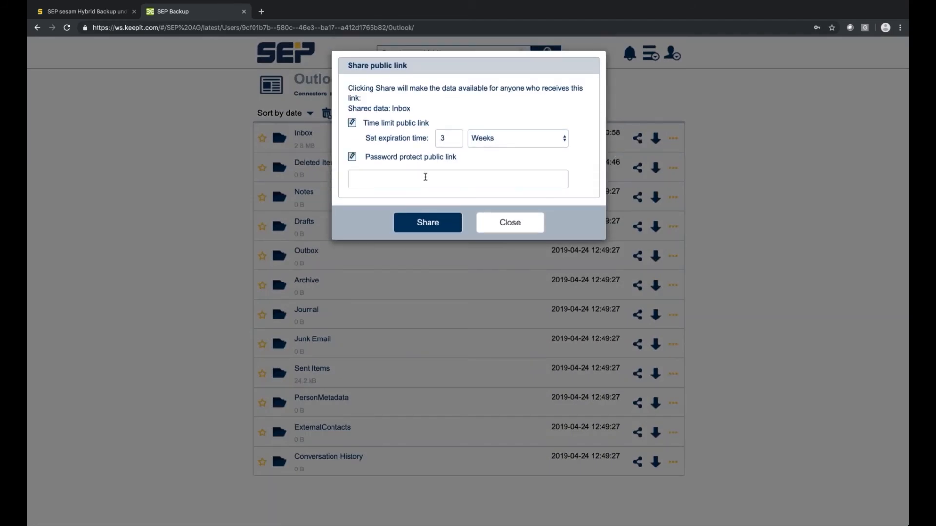
{"action": "left_click", "coordinate": [408, 176]}
{"action": "type", "text": "T"}
{"action": "left_click", "coordinate": [427, 161]}
{"action": "left_click", "coordinate": [427, 161]}
{"action": "left_click", "coordinate": [418, 176]}
{"action": "type", "text": "123456"}
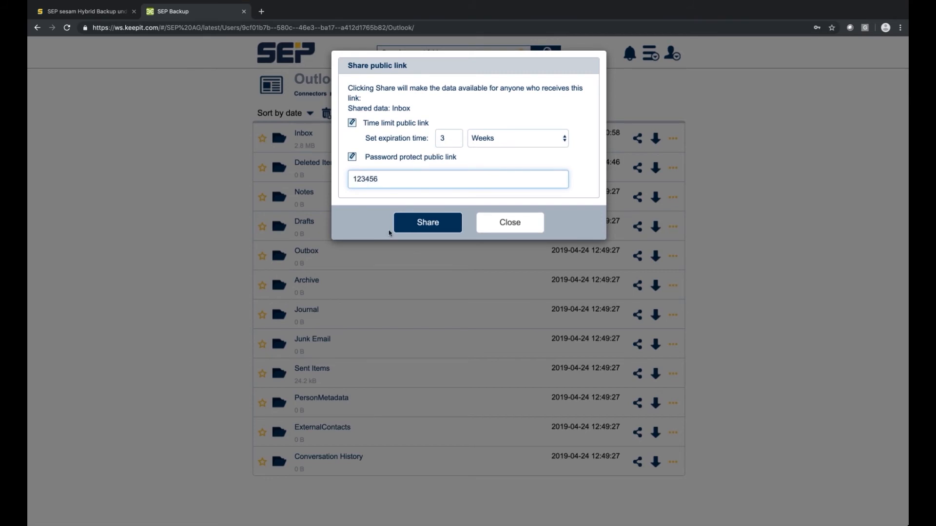
{"action": "left_click", "coordinate": [429, 228]}
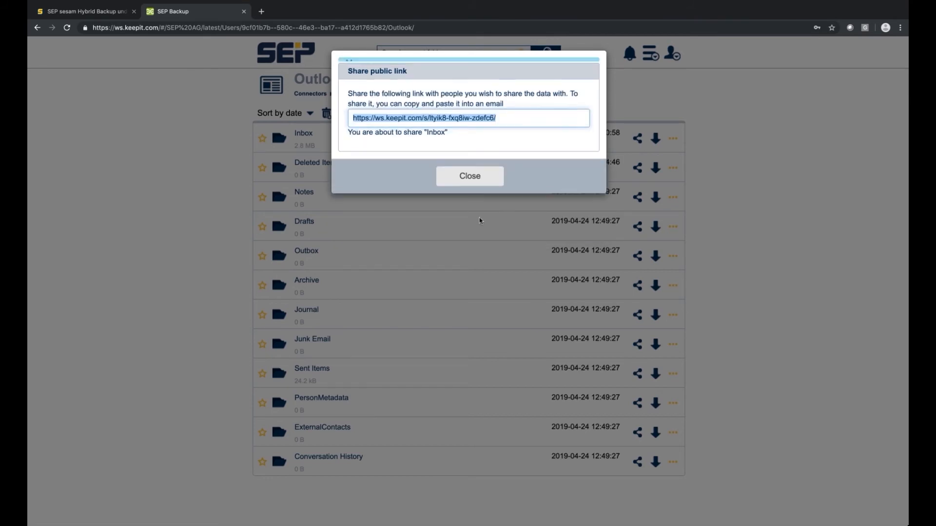
Step: Copy the Inbox share link and open it in another tab, submitting the password
{"action": "right_click", "coordinate": [487, 158]}
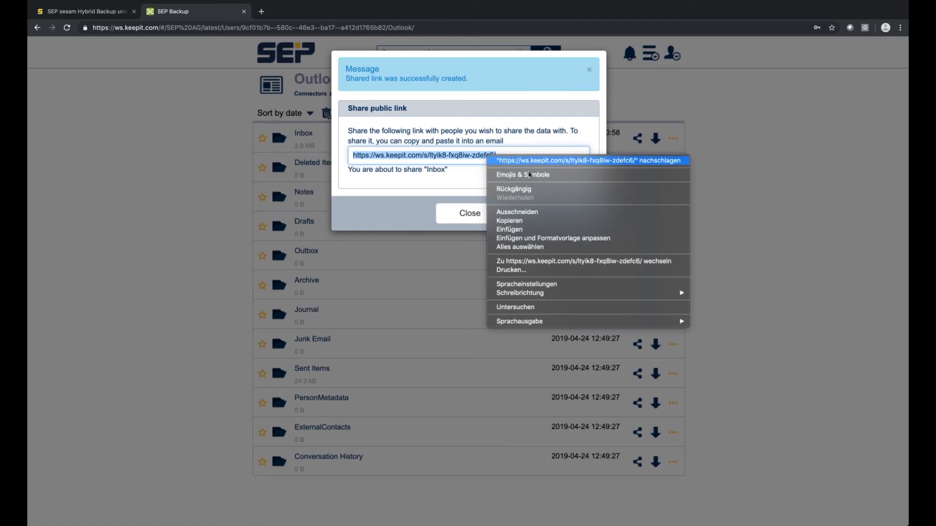
{"action": "left_click", "coordinate": [516, 220]}
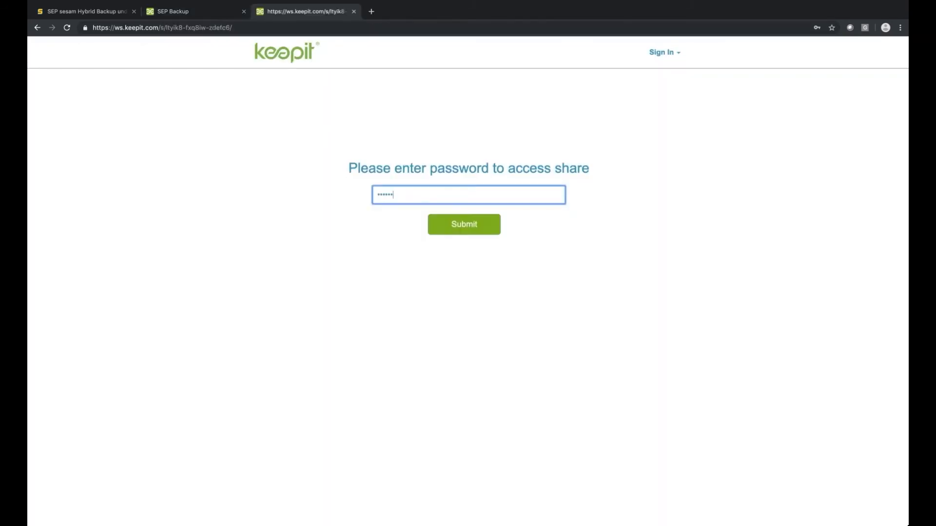
{"action": "left_click", "coordinate": [455, 231]}
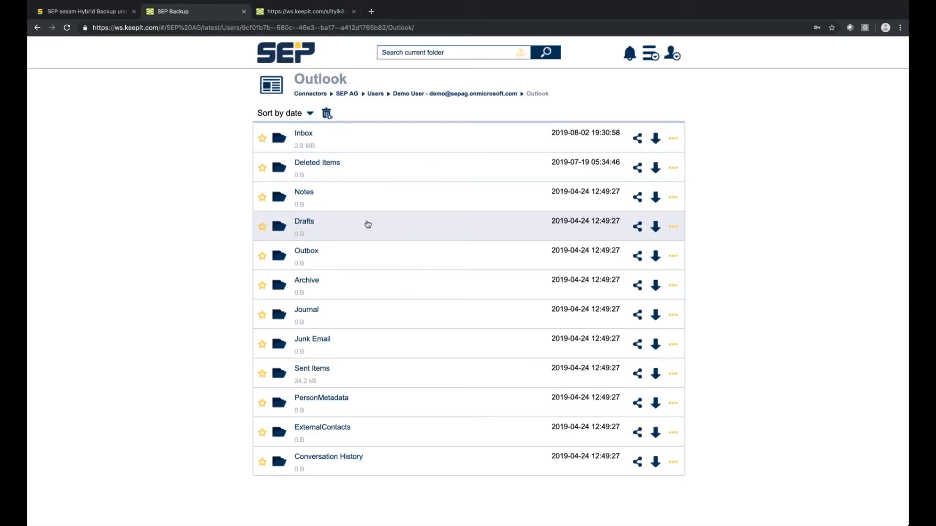
Step: Navigate back up from Demo User through Users to the SEP AG backup
{"action": "left_click", "coordinate": [402, 96]}
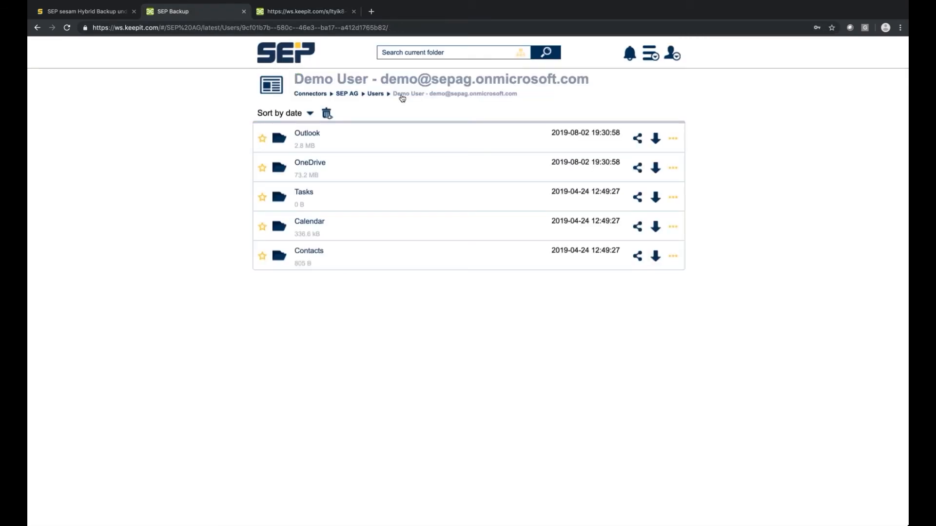
{"action": "left_click", "coordinate": [374, 95]}
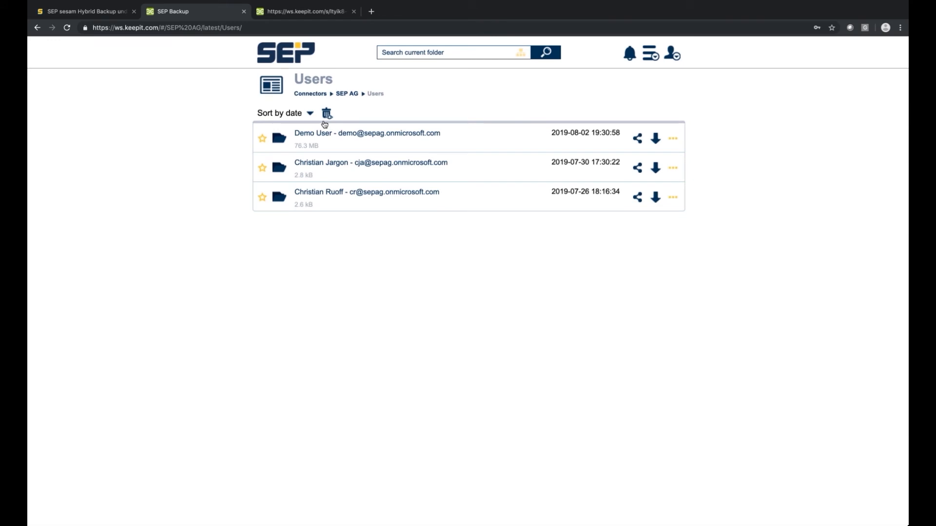
{"action": "left_click", "coordinate": [343, 95]}
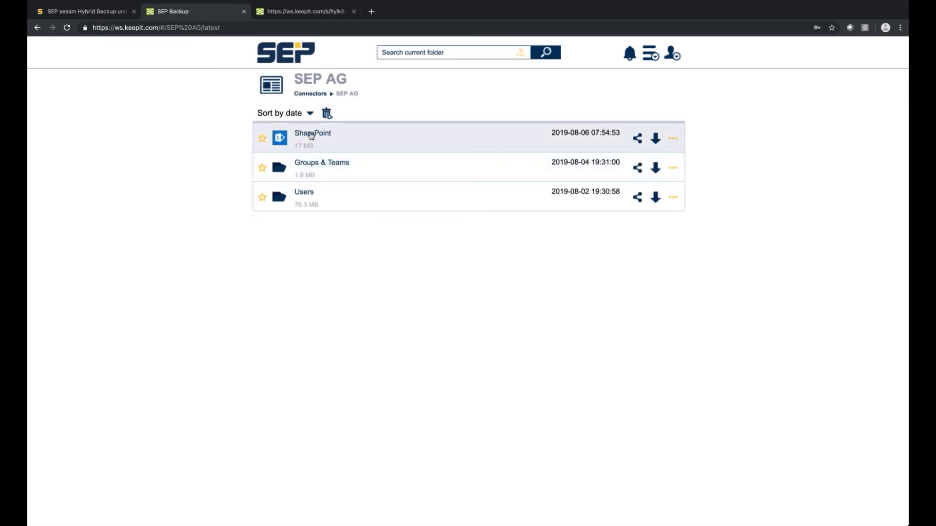
Step: Browse SharePoint's Team Site document libraries, then Groups & Teams, and enable subfolder search
{"action": "left_click", "coordinate": [420, 140]}
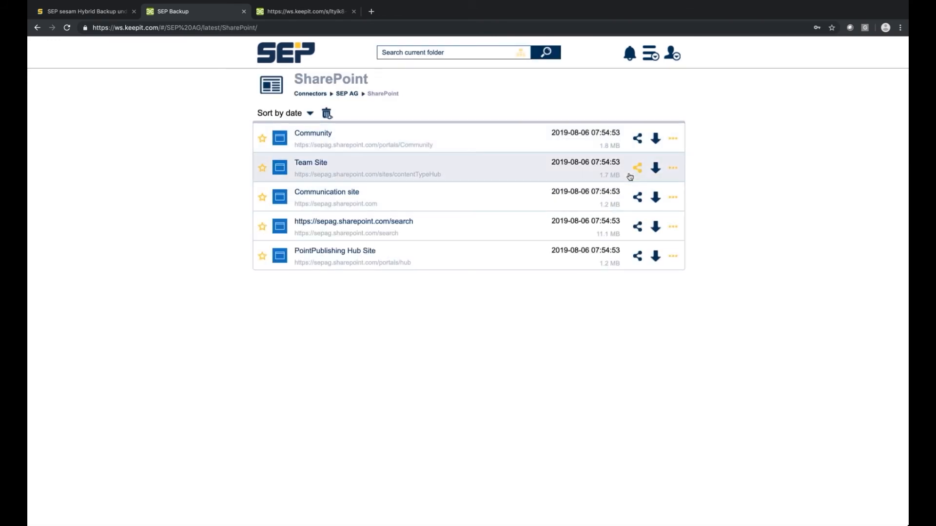
{"action": "left_click", "coordinate": [317, 168]}
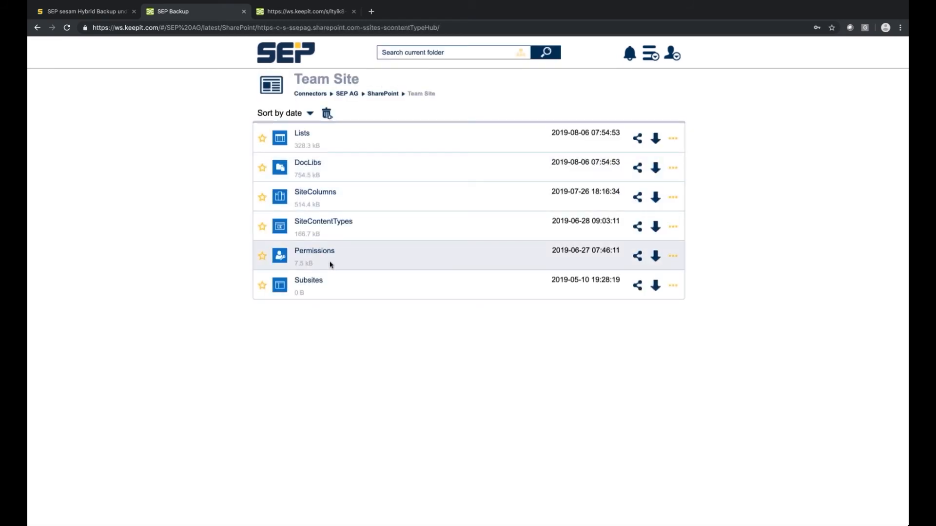
{"action": "left_click", "coordinate": [425, 170]}
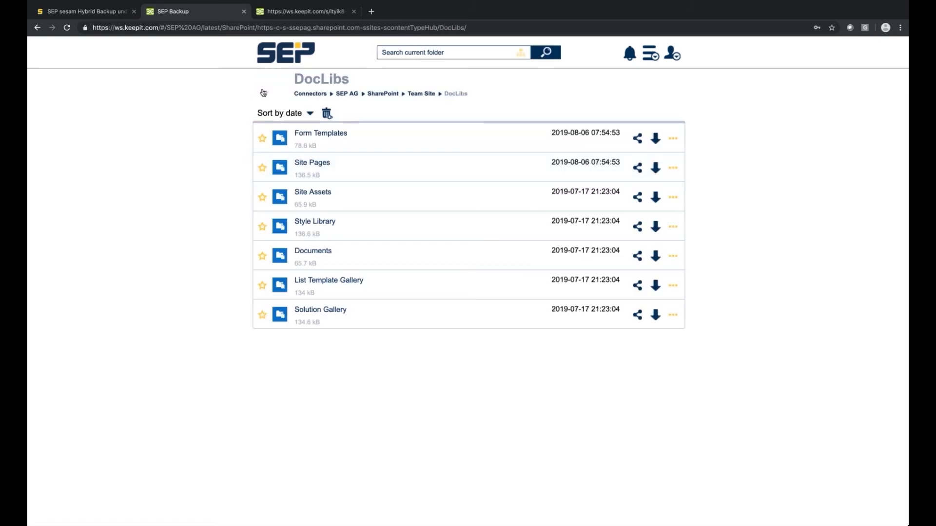
{"action": "left_click", "coordinate": [373, 94]}
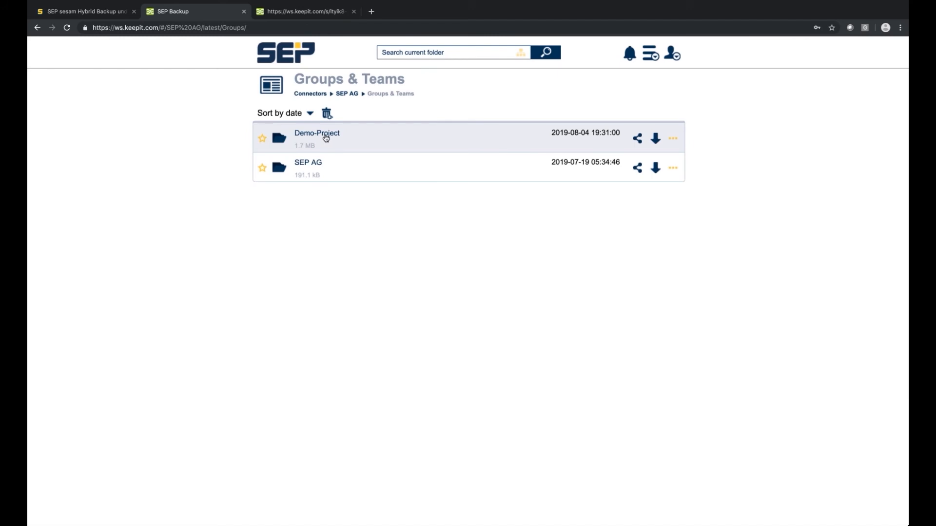
{"action": "left_click", "coordinate": [522, 54]}
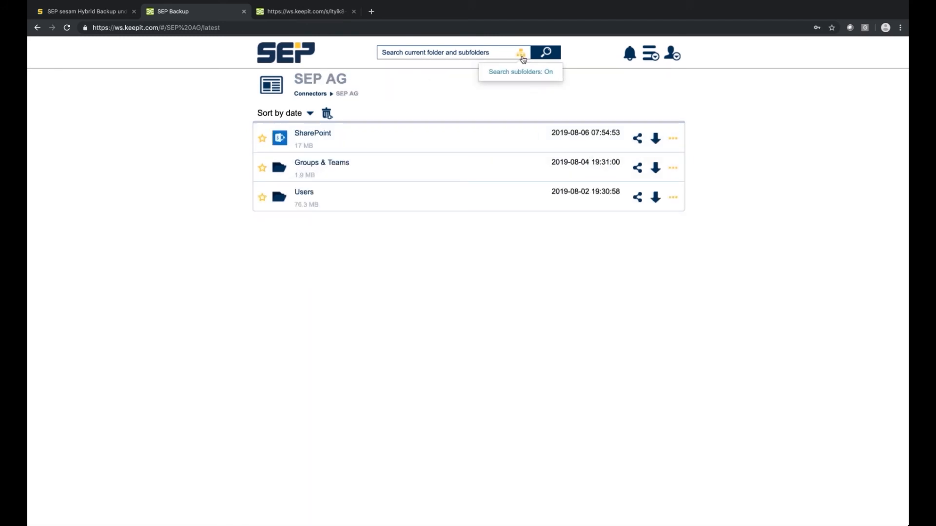
Step: Search for 'SAP', listing six SAP PDFs and two SAP HANA news e-mails
{"action": "left_click", "coordinate": [491, 55]}
{"action": "type", "text": "S"}
{"action": "key", "text": "Return"}
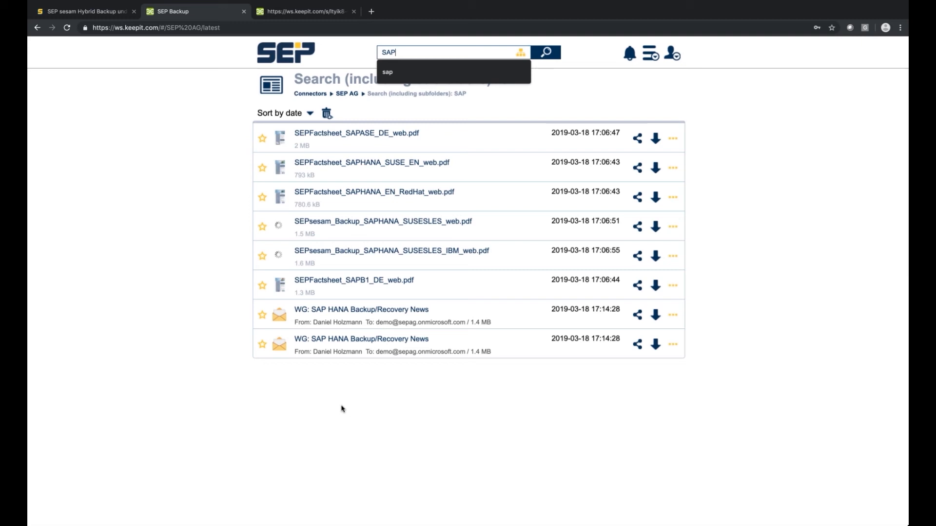
{"action": "left_click", "coordinate": [304, 378]}
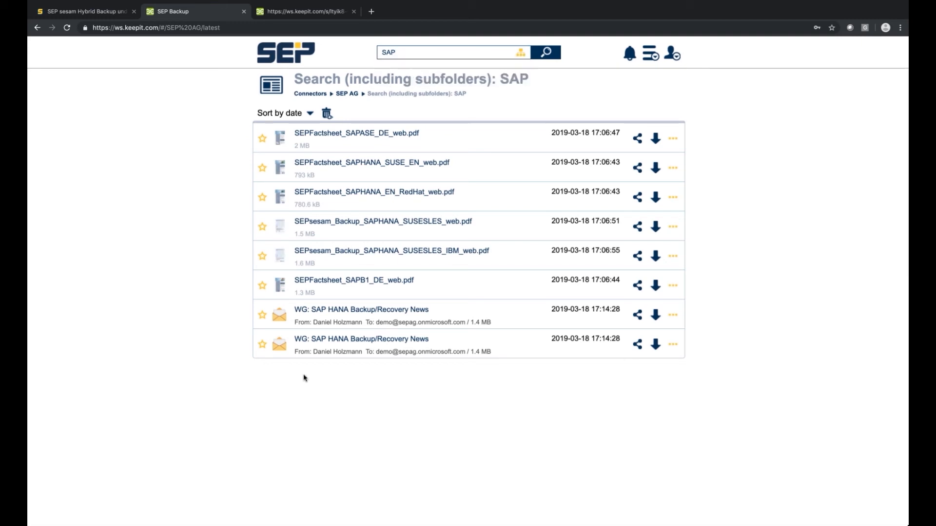